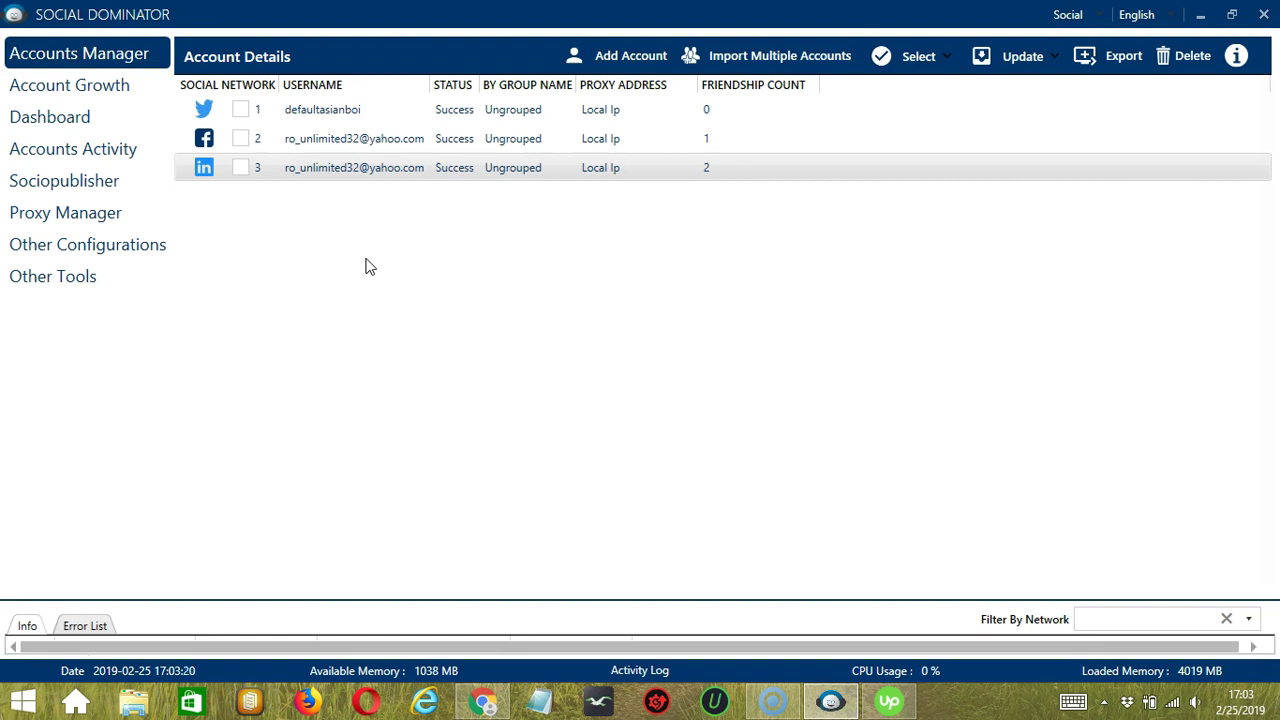
Open the LinkedIn account's Withdraw Connection Request configuration and enable By Software as a requested user source
click(308, 176)
right_click(308, 176)
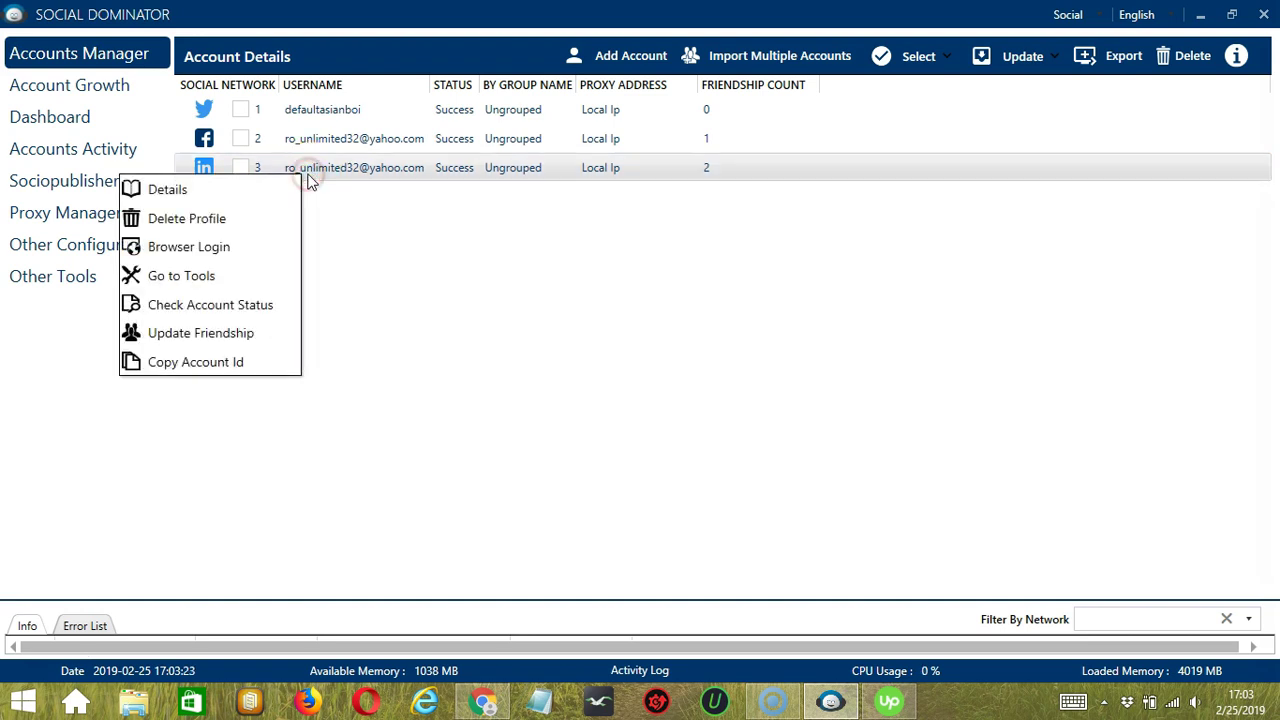
click(233, 276)
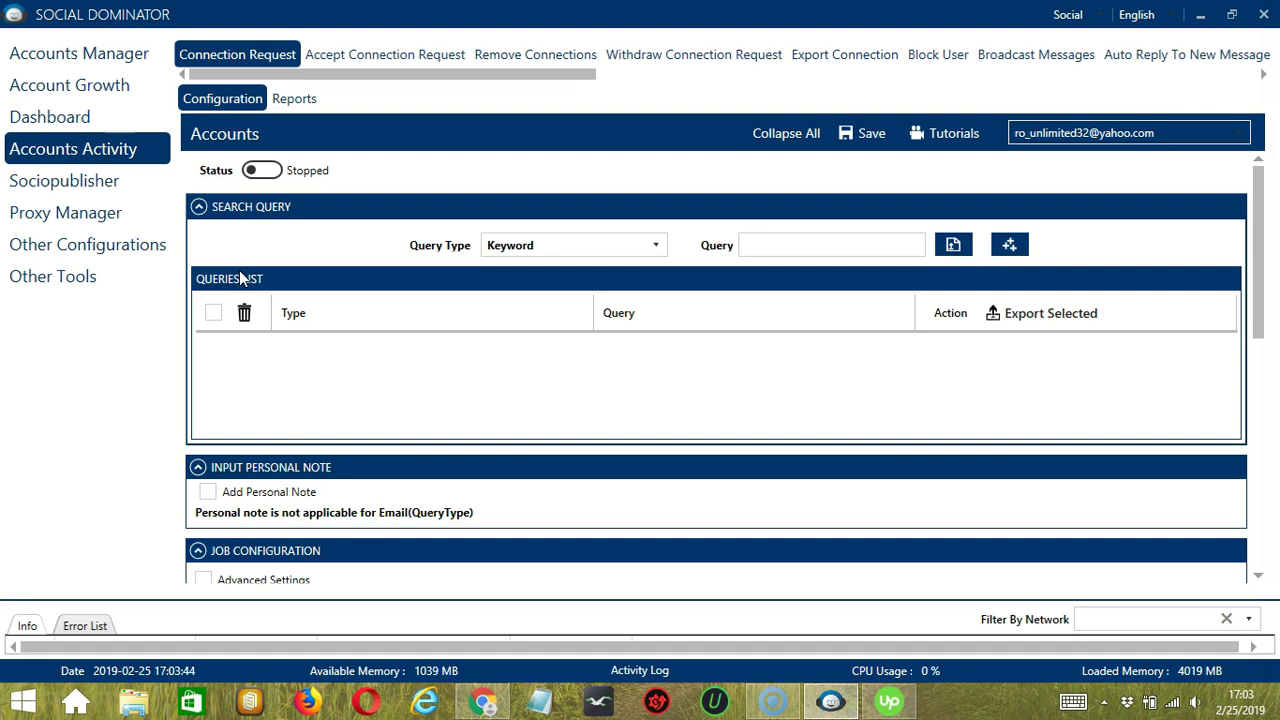
click(697, 60)
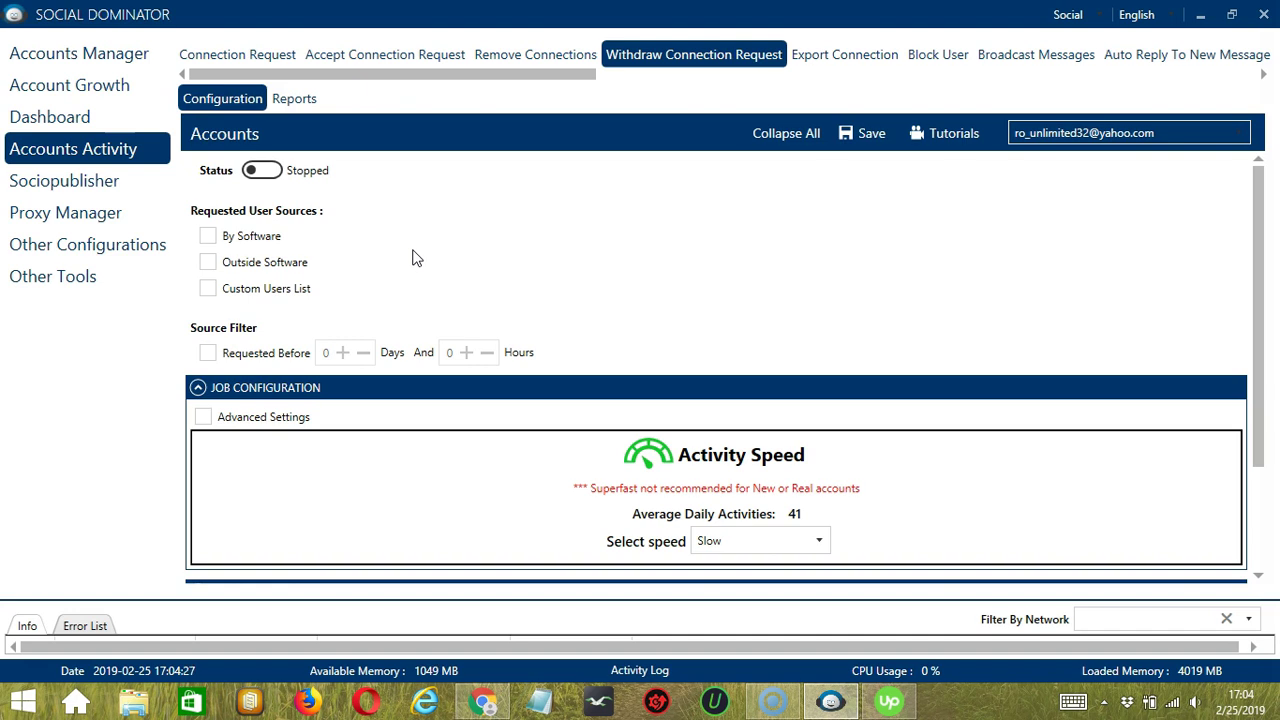
click(207, 240)
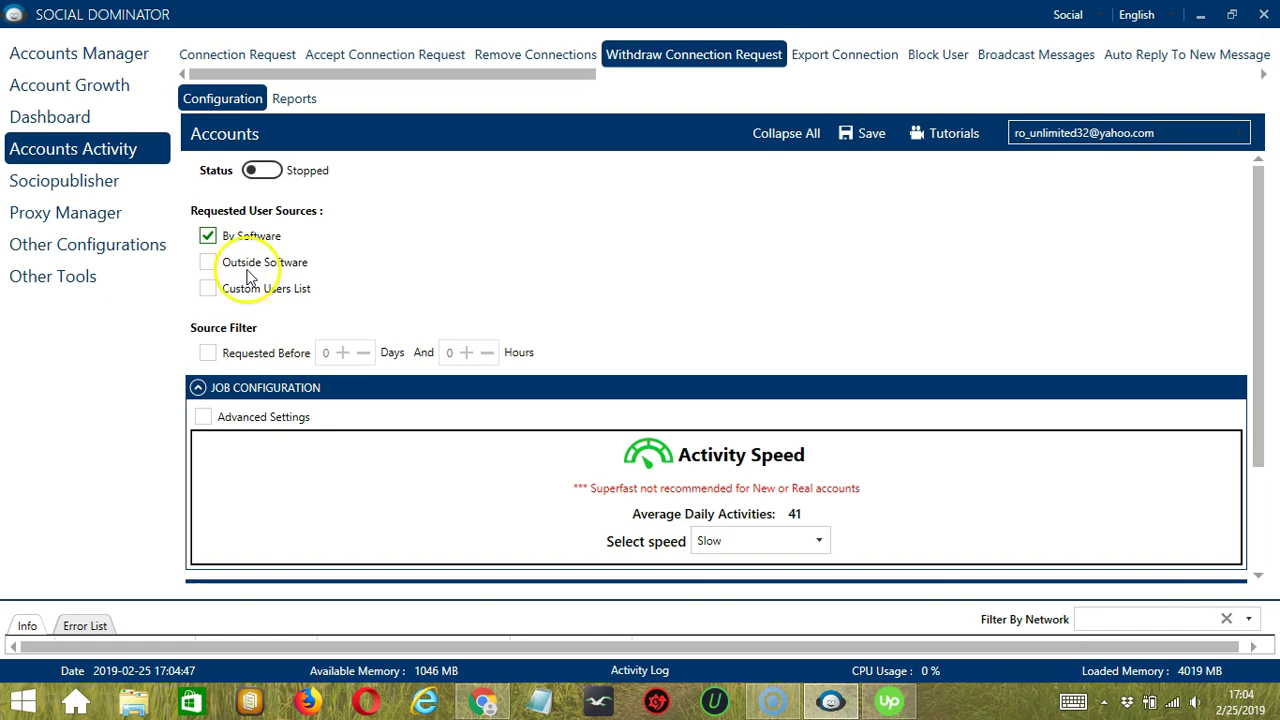
Try the Custom Users List source with the sample text "profile url" and clear the list
click(208, 290)
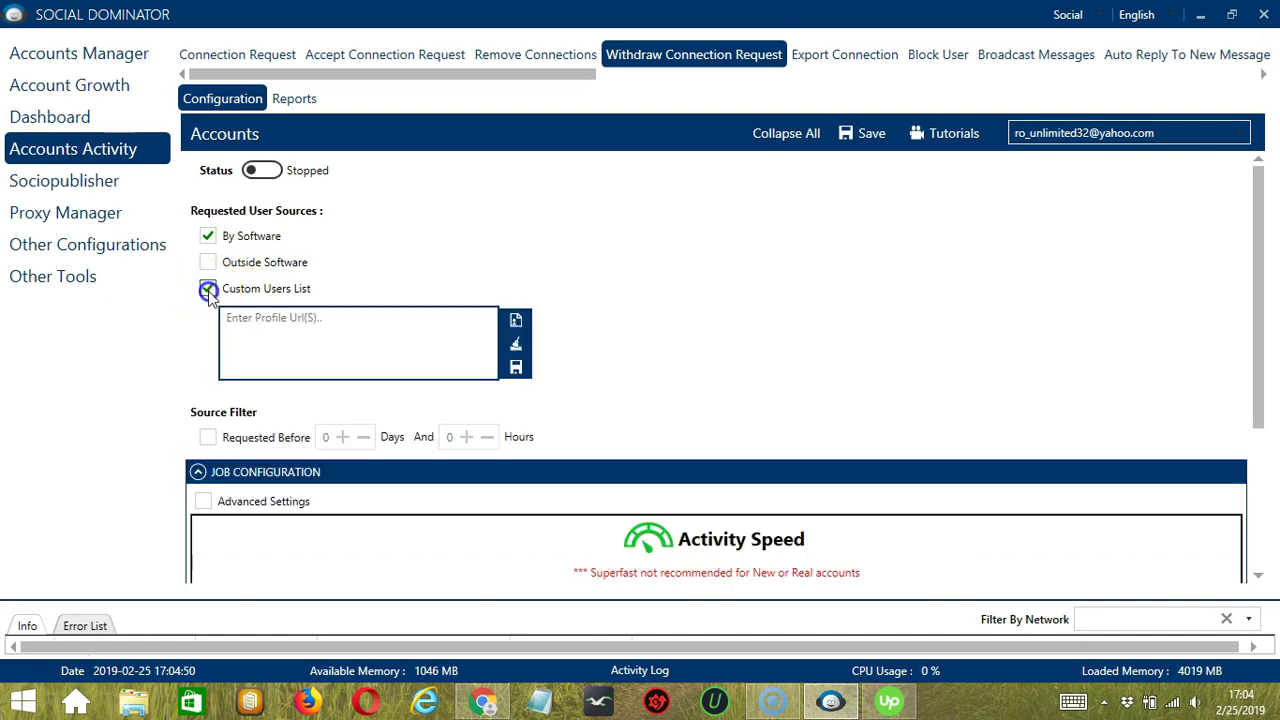
click(391, 335)
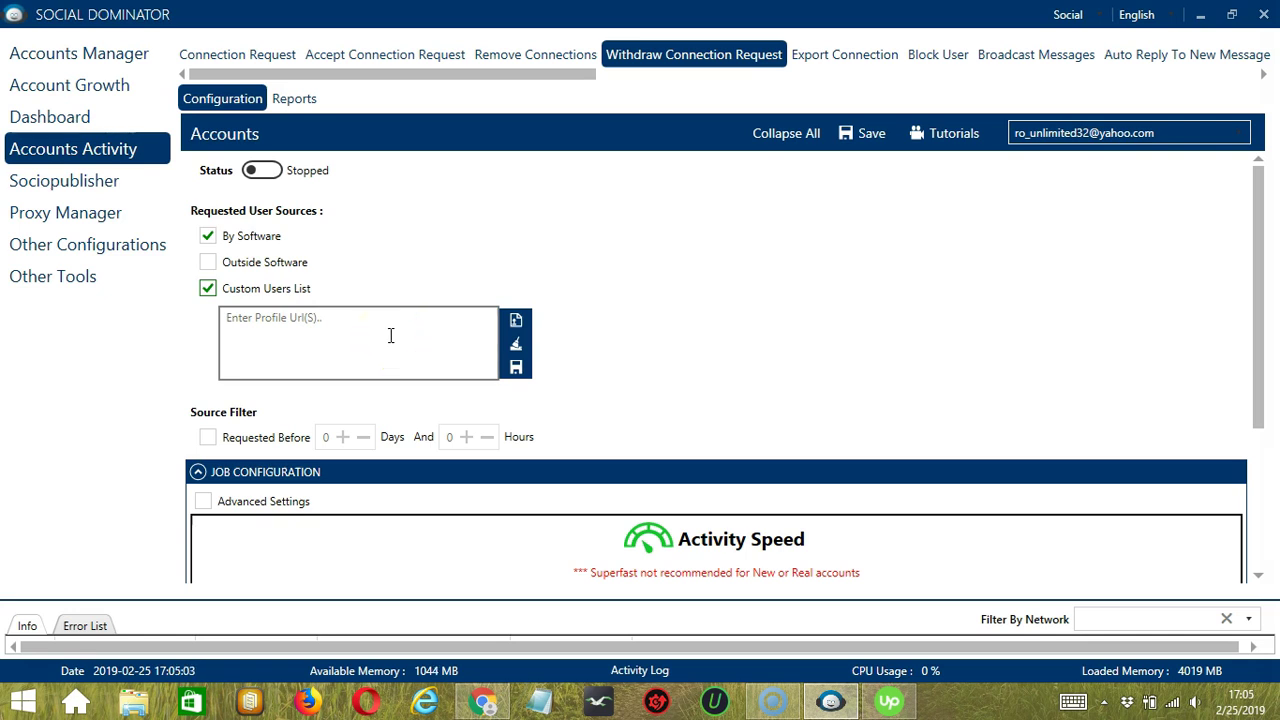
click(329, 332)
text(p)
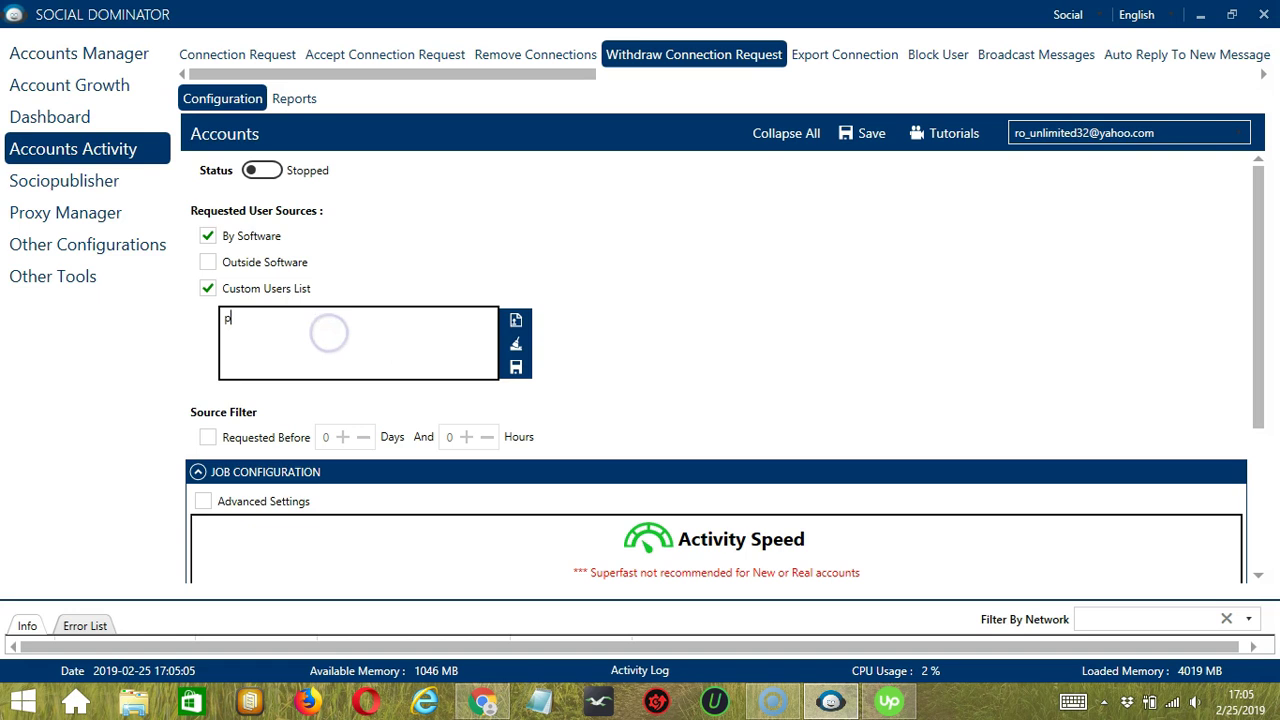
text(rofile url)
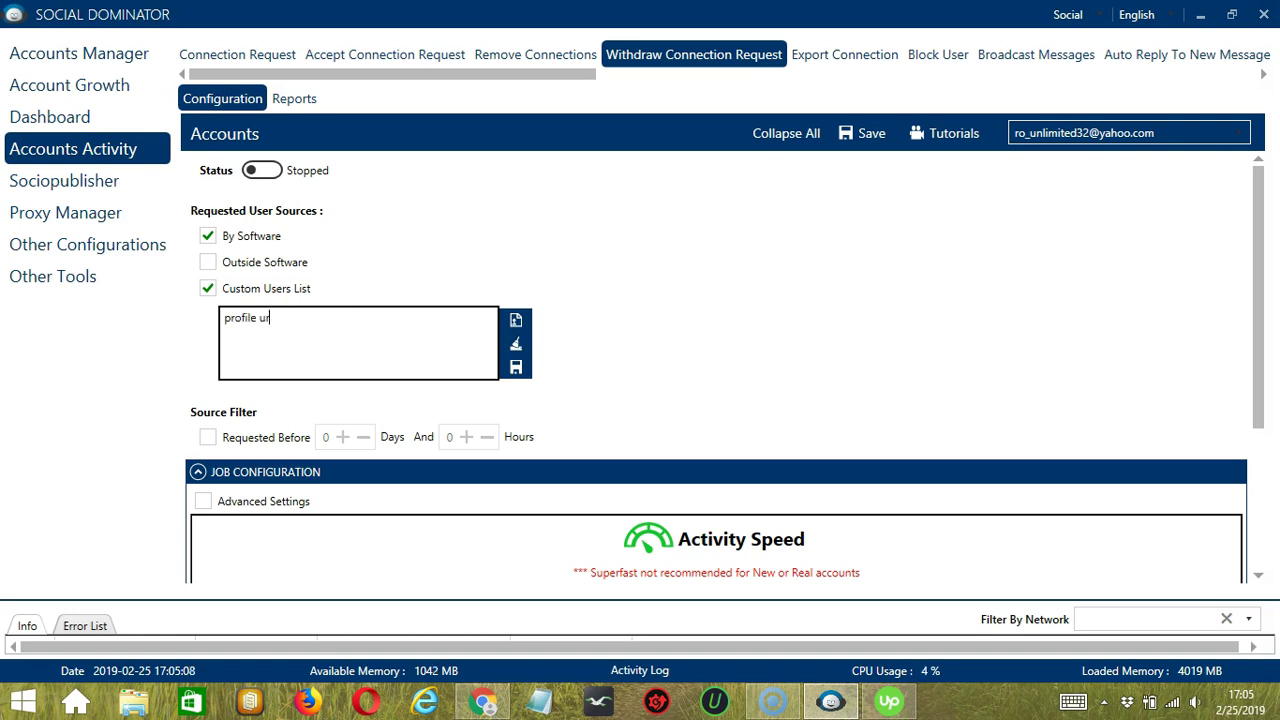
click(516, 346)
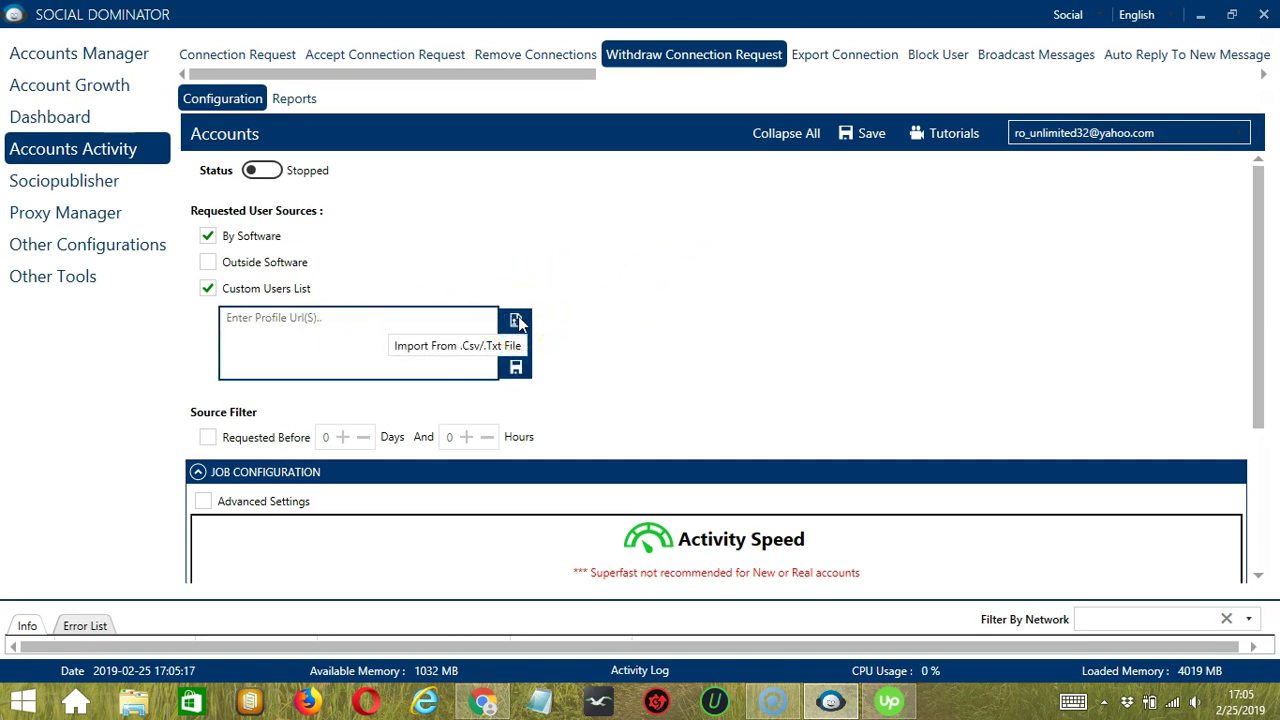
Open and cancel the file import for custom profile URLs, and disable the Custom Users List source
click(516, 320)
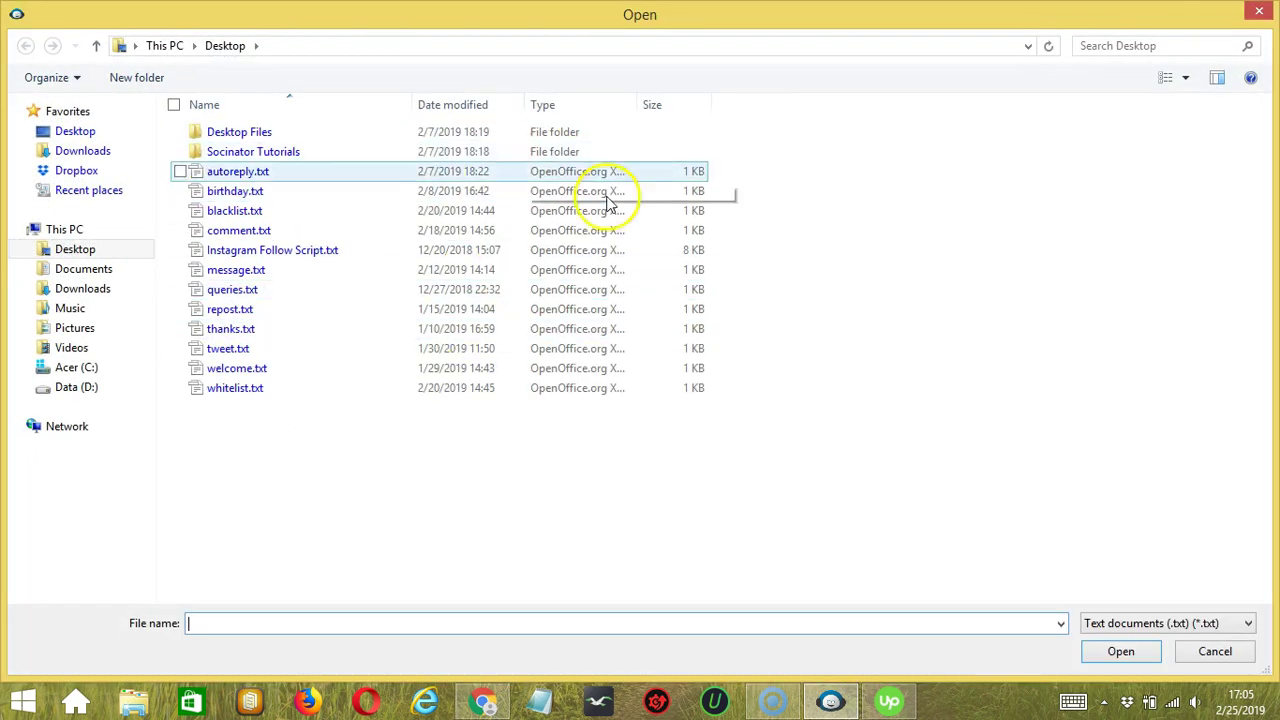
click(1197, 651)
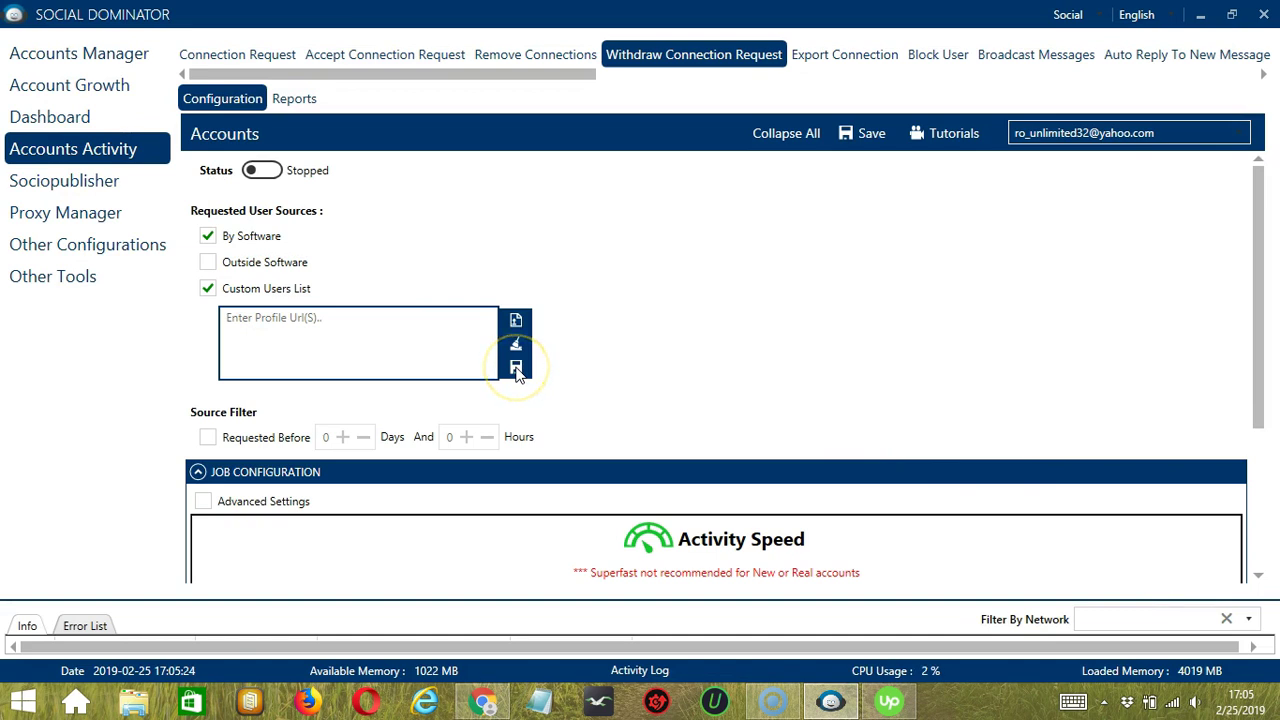
click(266, 288)
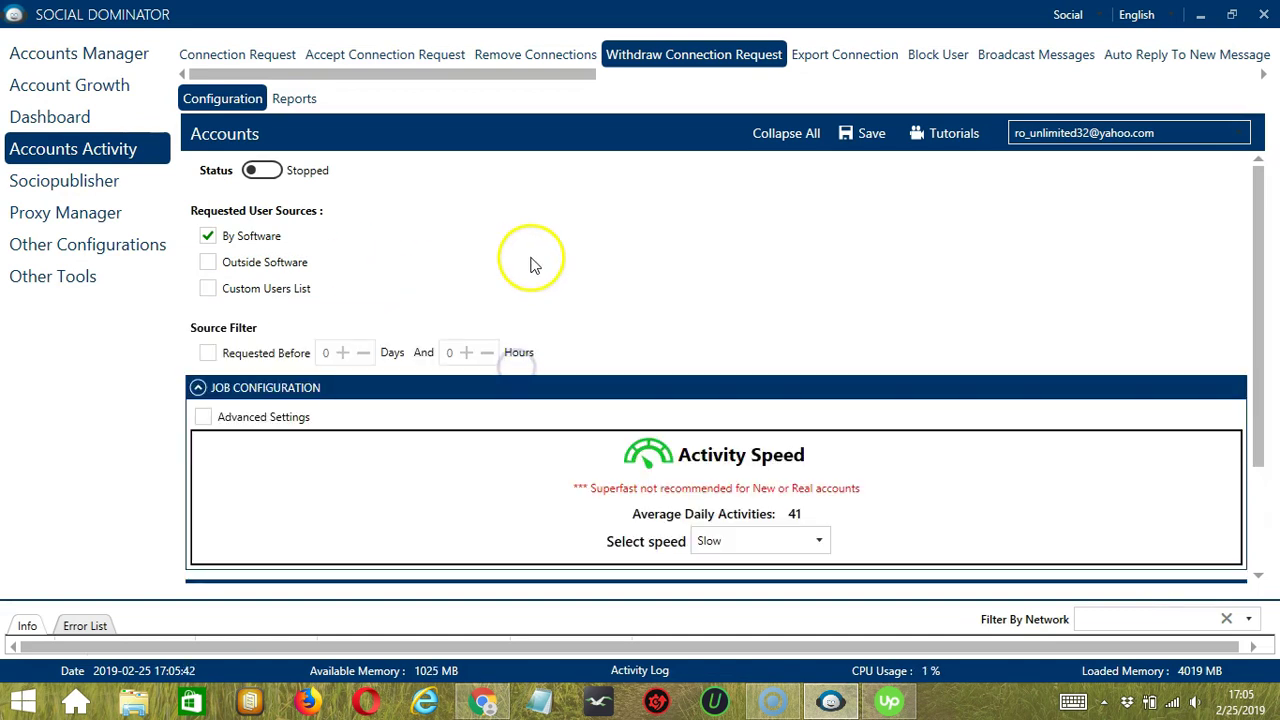
Enable the Requested Before source filter and set it to 2 days and 1 hour
click(264, 338)
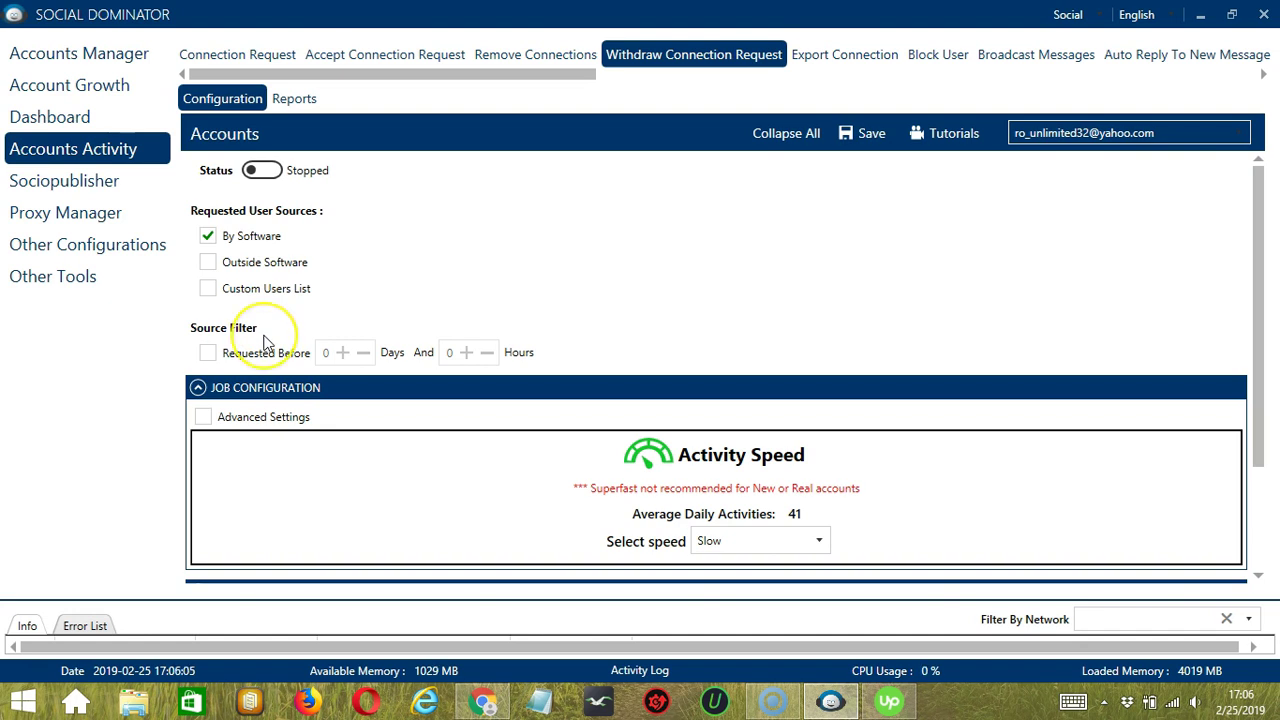
click(208, 354)
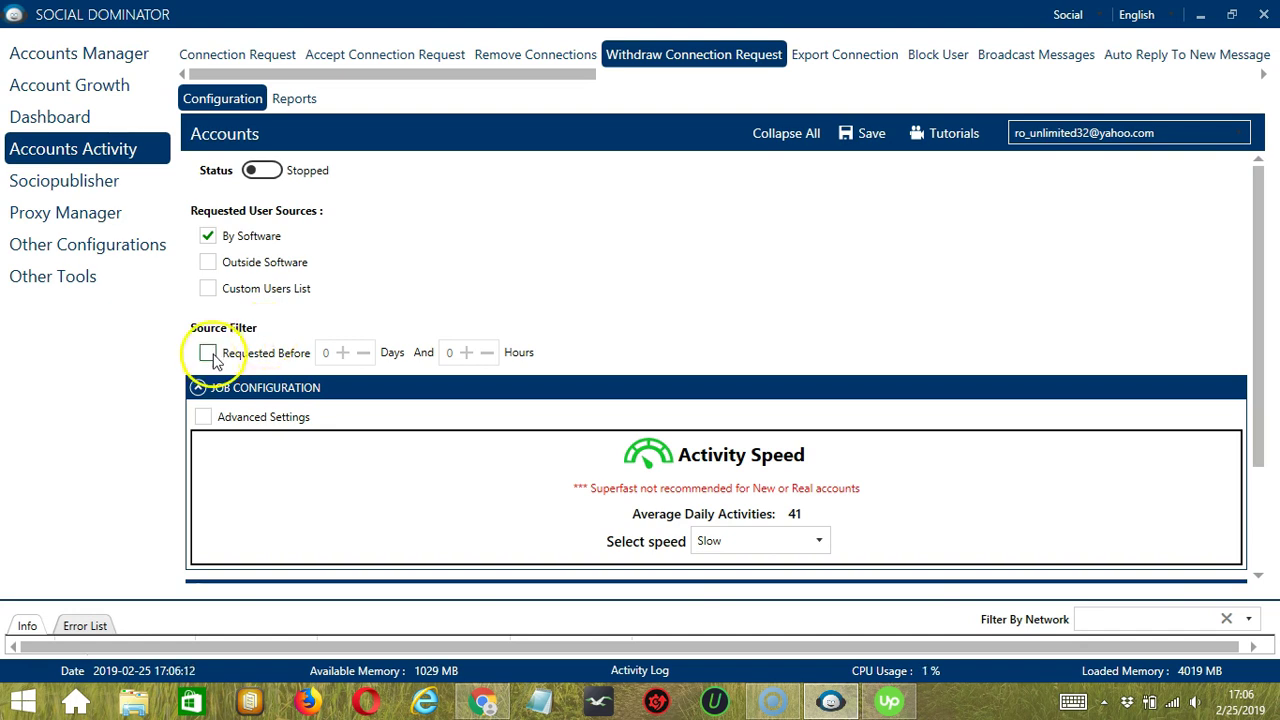
click(303, 366)
click(342, 353)
click(342, 353)
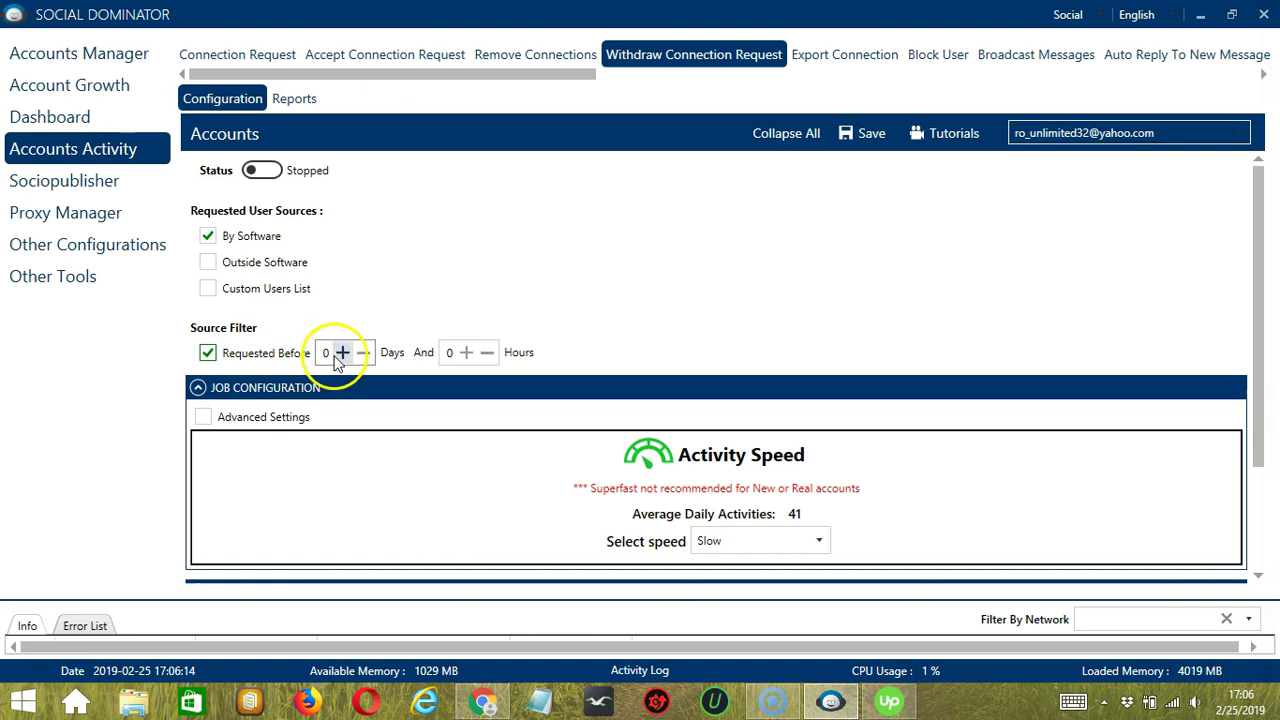
click(466, 353)
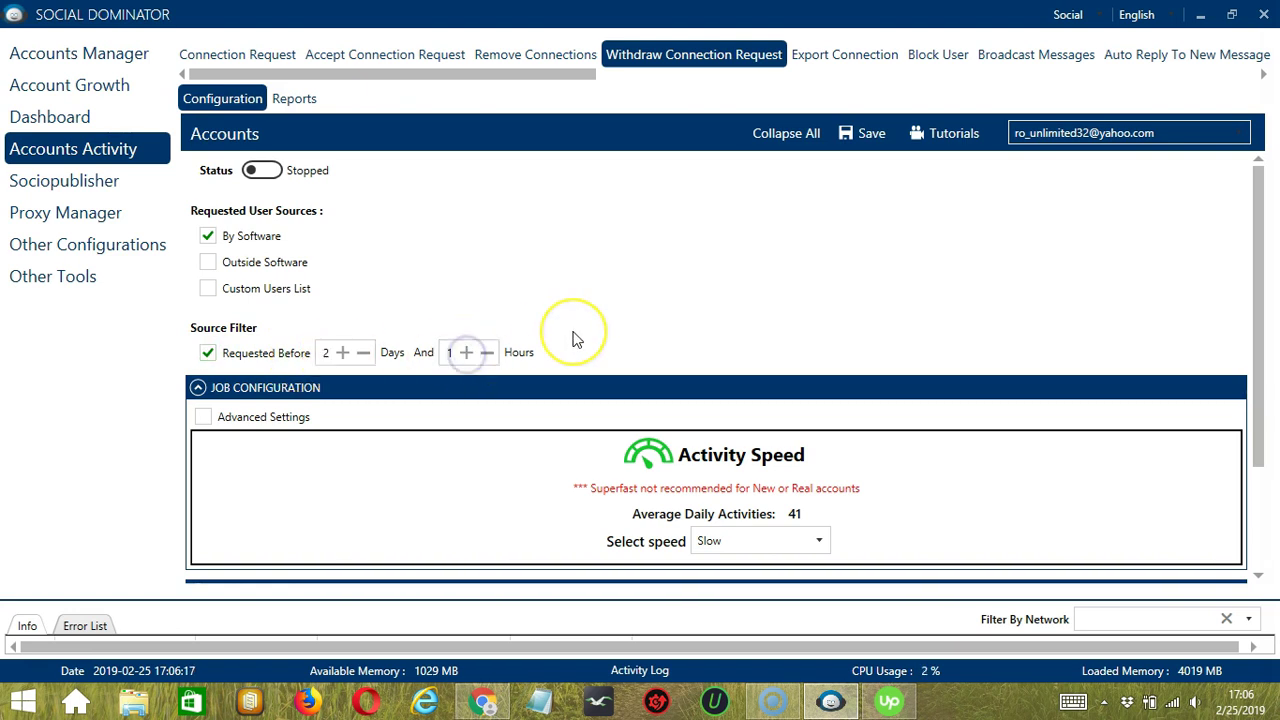
Try the Medium and Fast activity speeds in the job configuration, ending with Superfast selected
scroll(400, 290, down, 2)
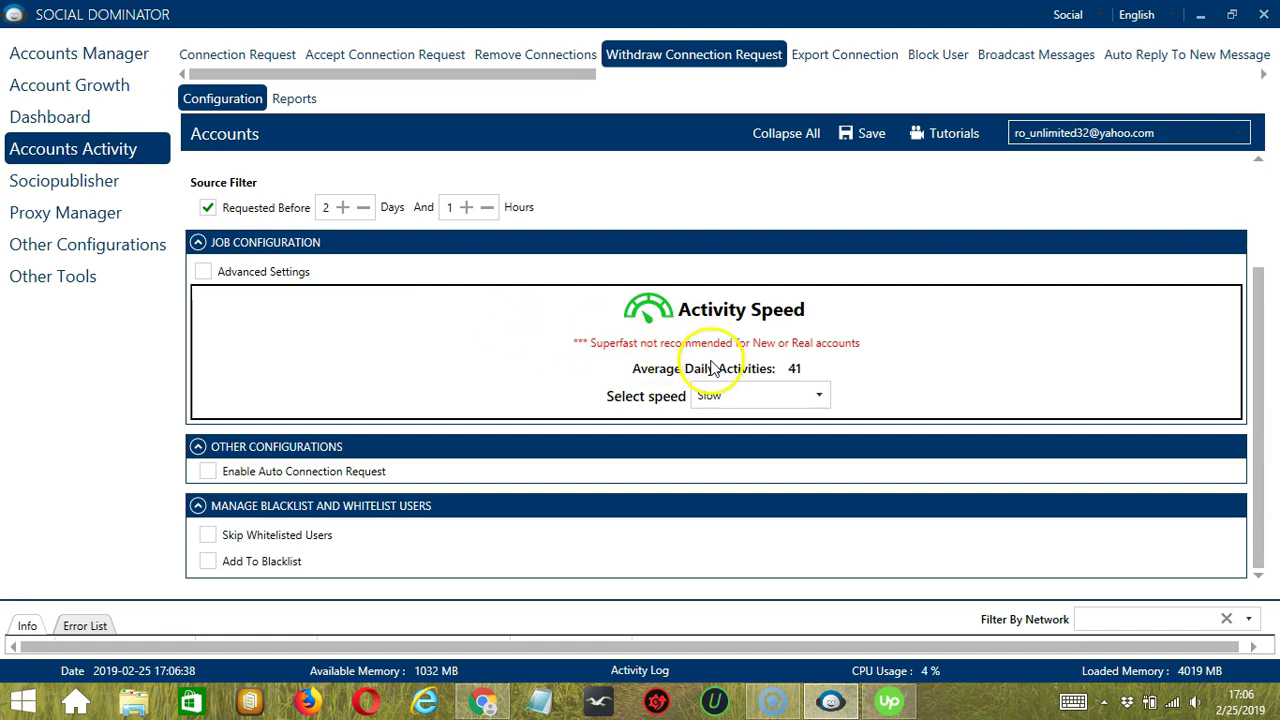
click(815, 394)
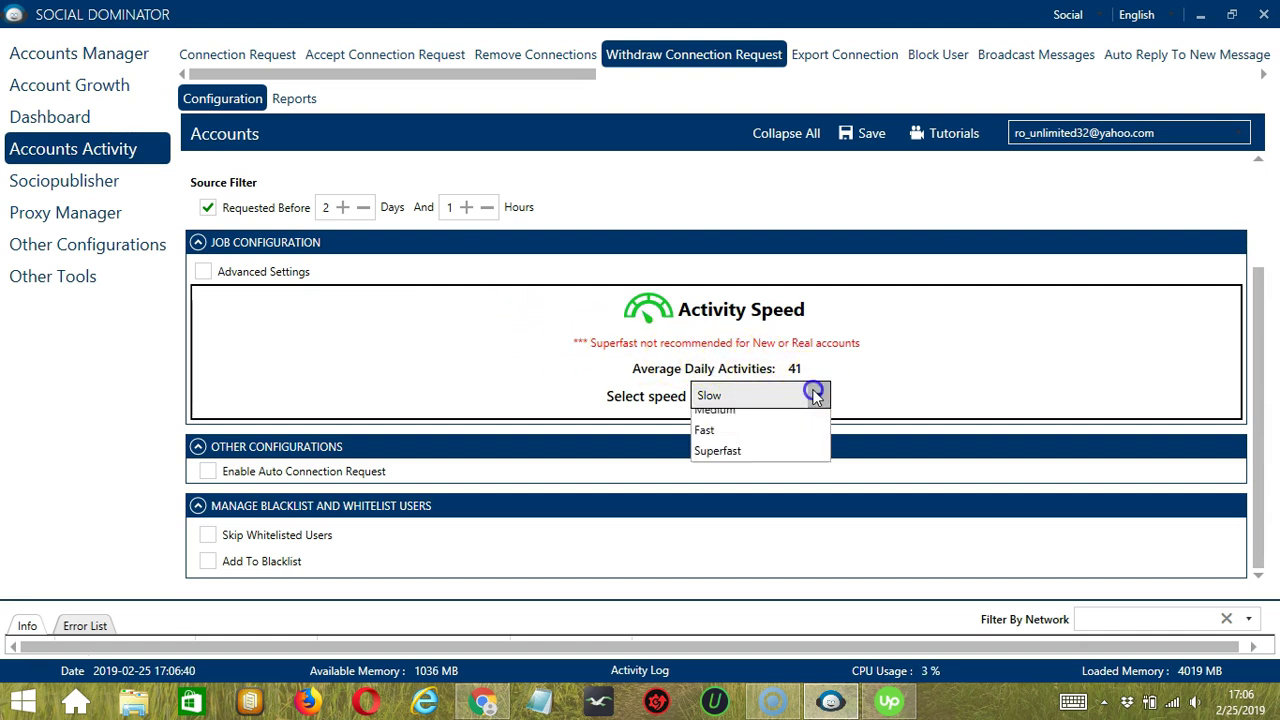
click(735, 448)
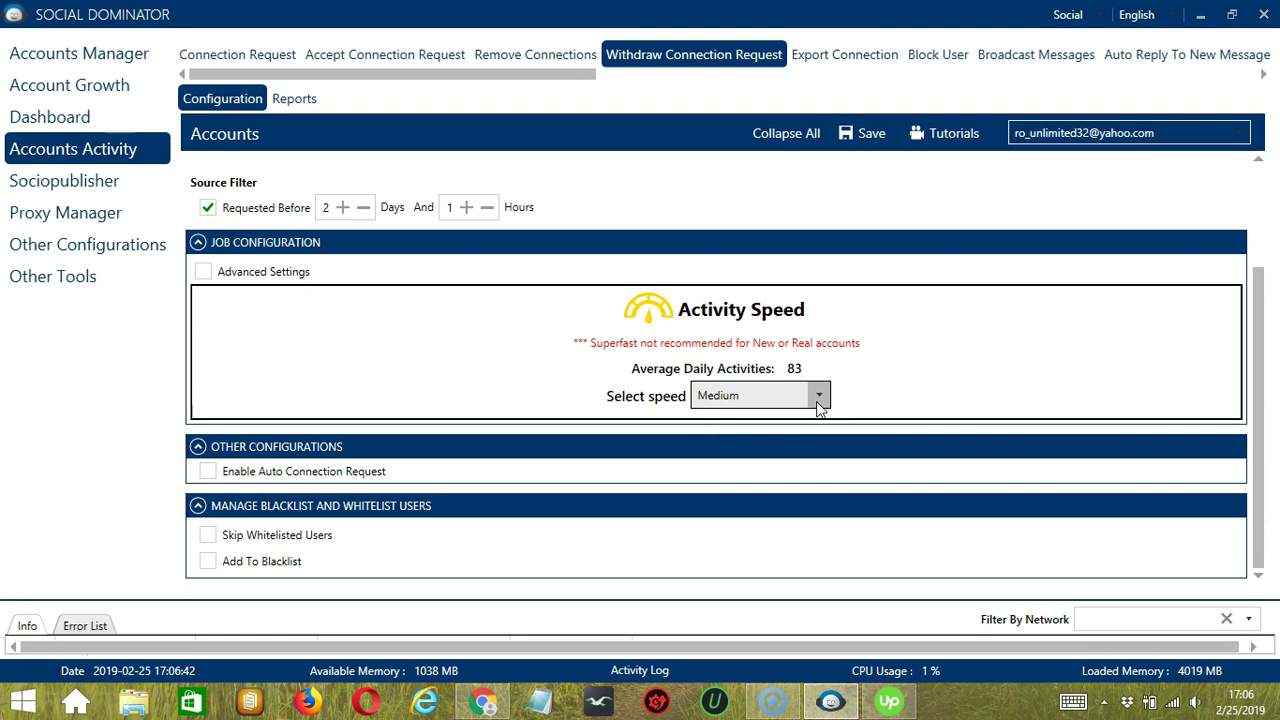
click(817, 400)
click(731, 462)
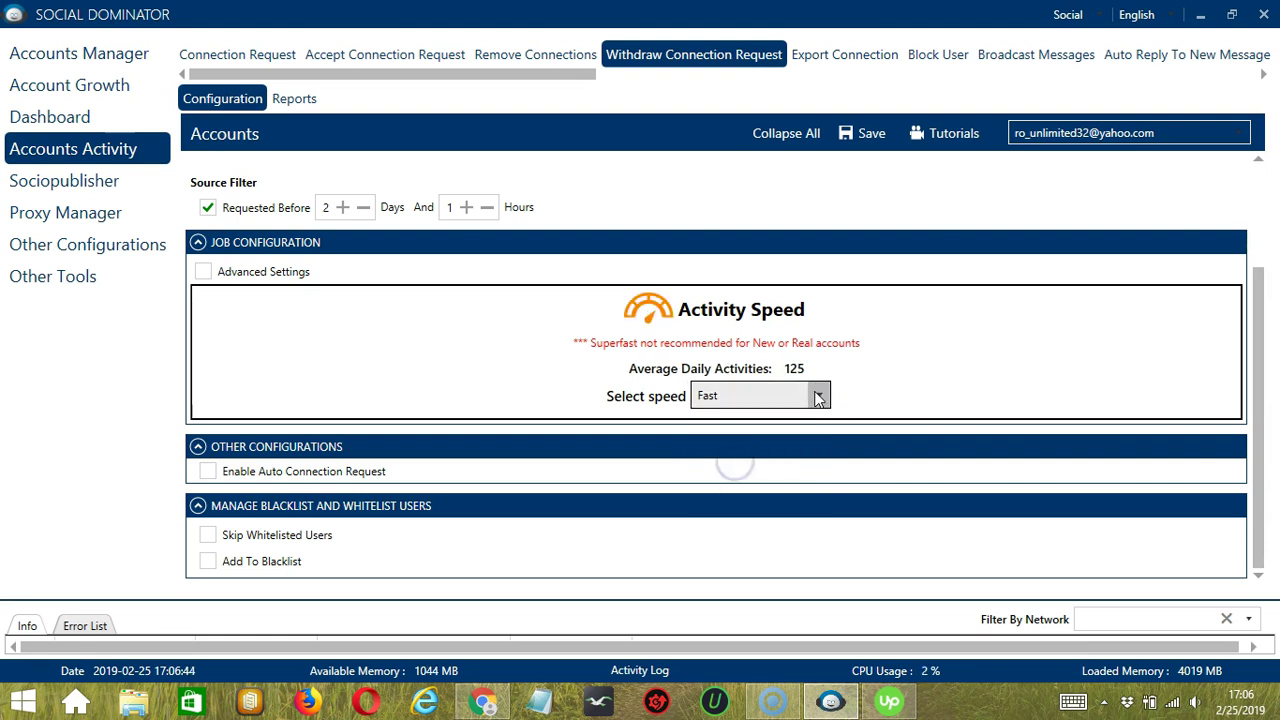
click(817, 396)
click(724, 486)
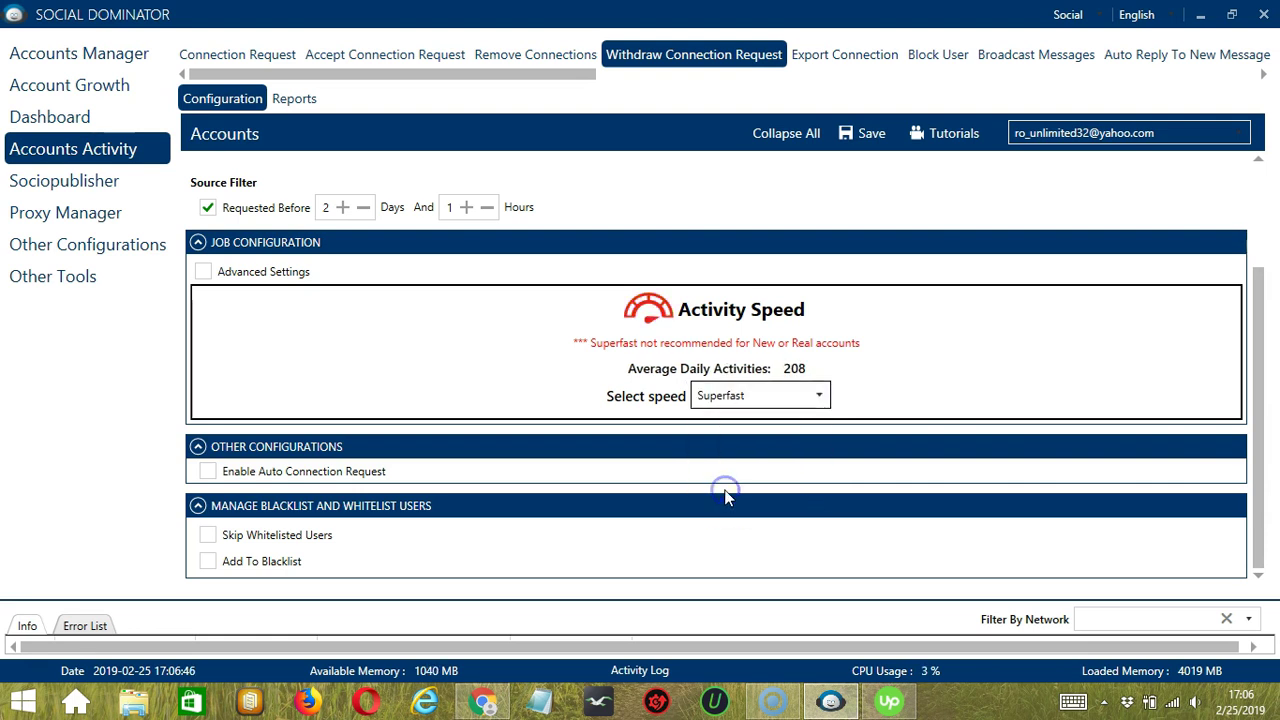
click(521, 356)
Enable Advanced Settings in the job configuration and the option to increase the withdrawals each day
click(205, 274)
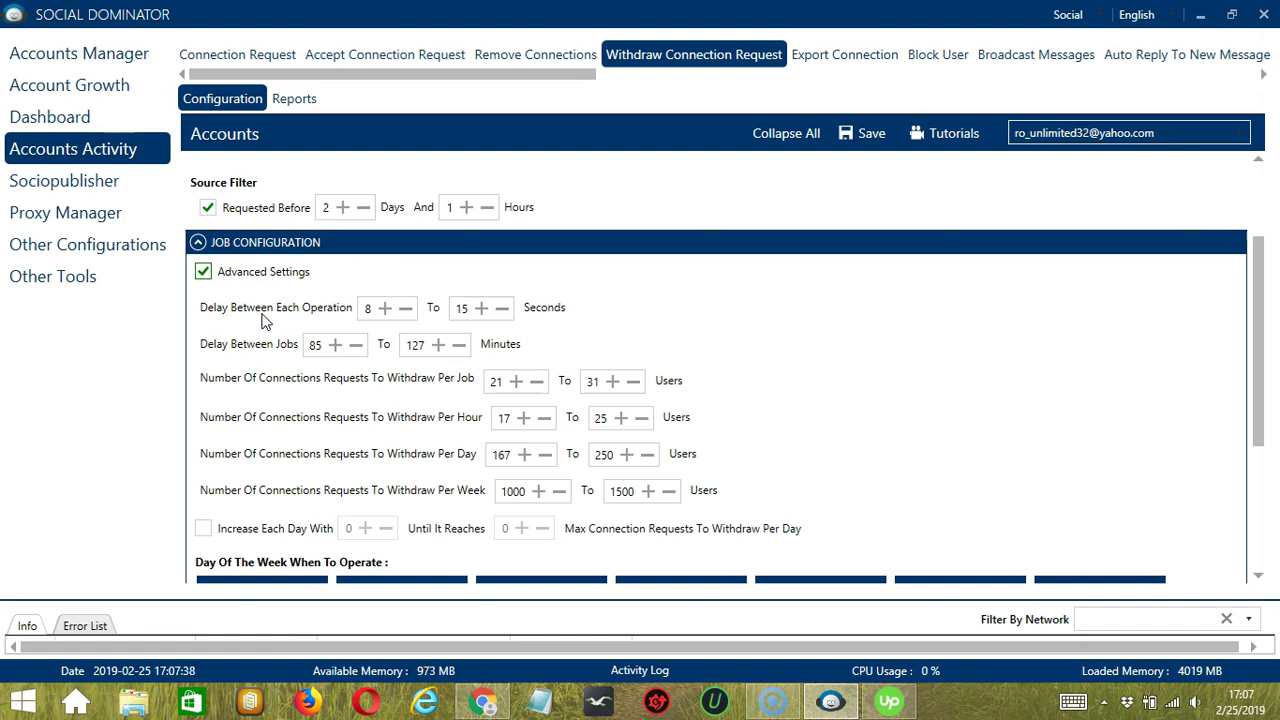
click(250, 350)
click(276, 364)
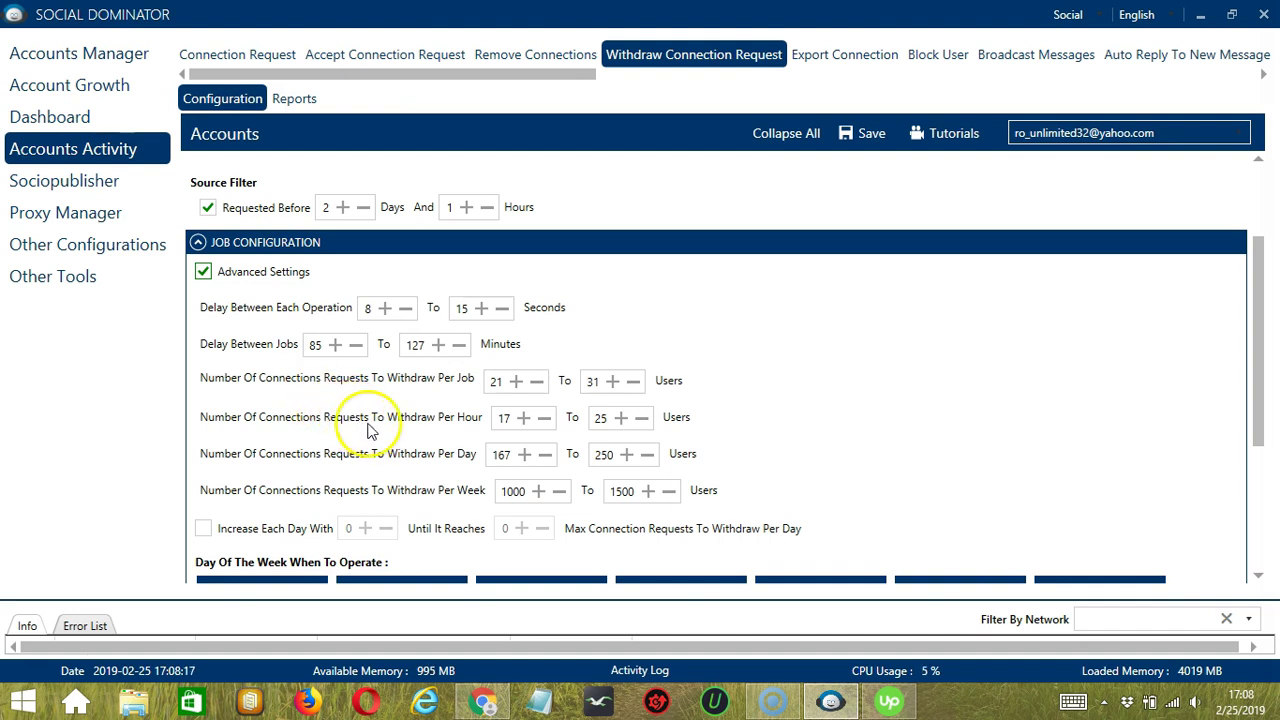
click(203, 528)
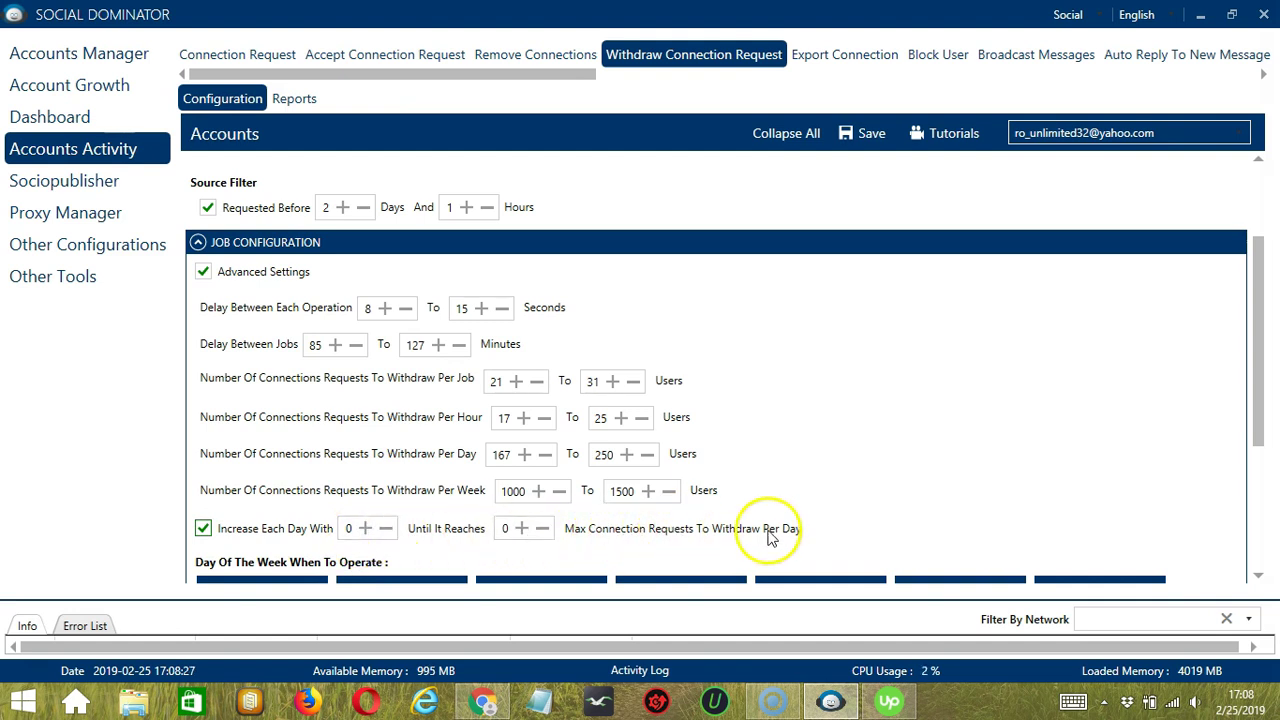
Delete Monday's all-day interval from the days of the week when to operate
scroll(549, 321, down, 3)
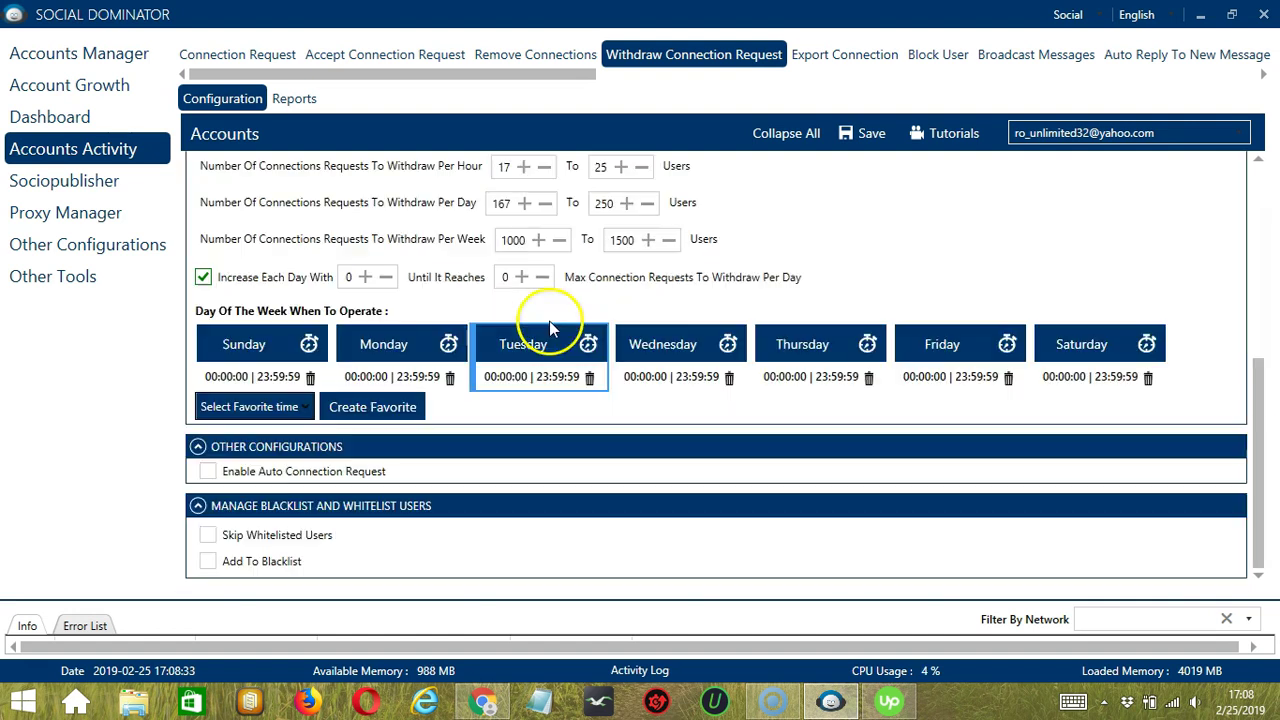
click(405, 338)
click(443, 377)
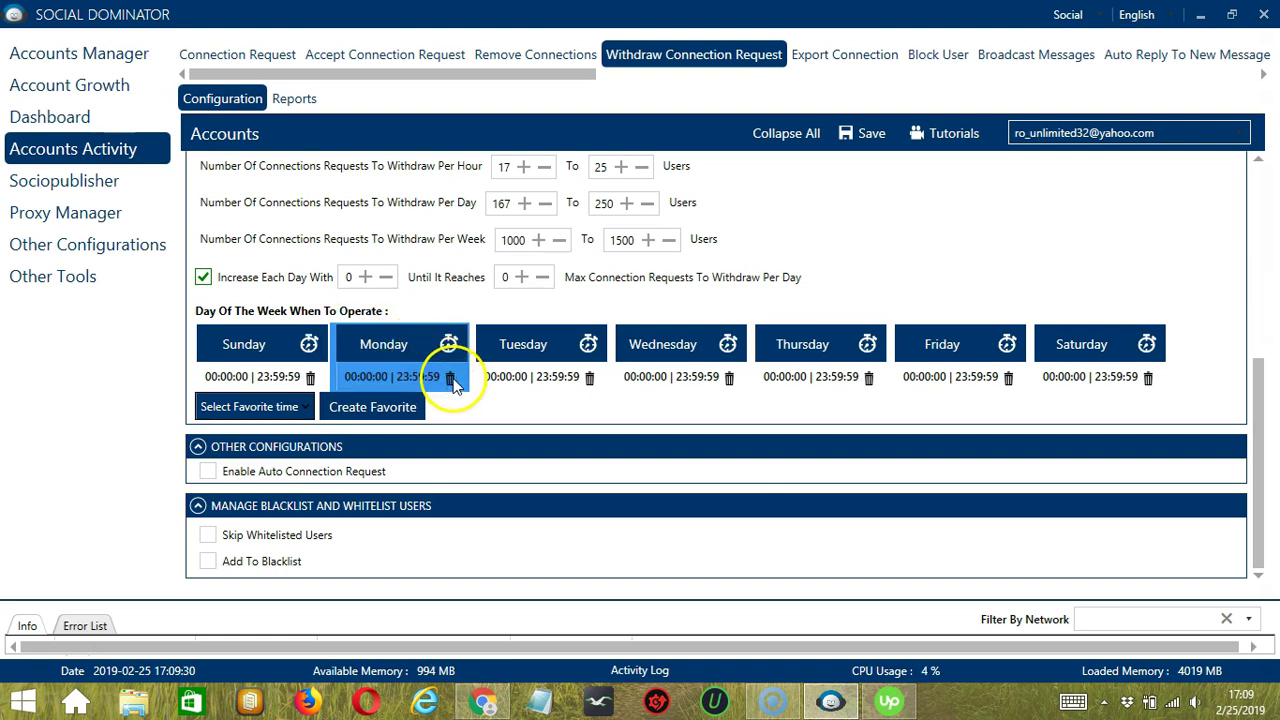
click(451, 380)
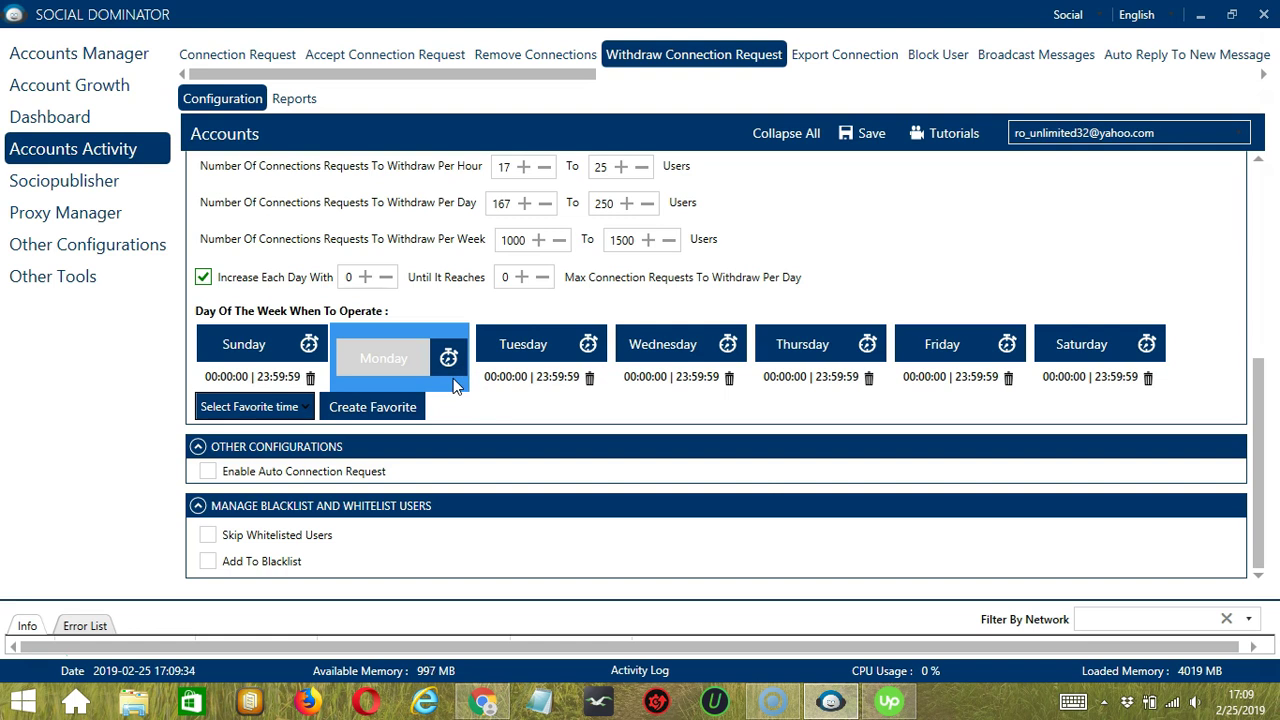
Add two Monday operating intervals, from 12:00:00 AM to 1:59:59 AM and from 2:00:00 AM to 11:59:59 PM
click(399, 358)
click(399, 358)
click(645, 355)
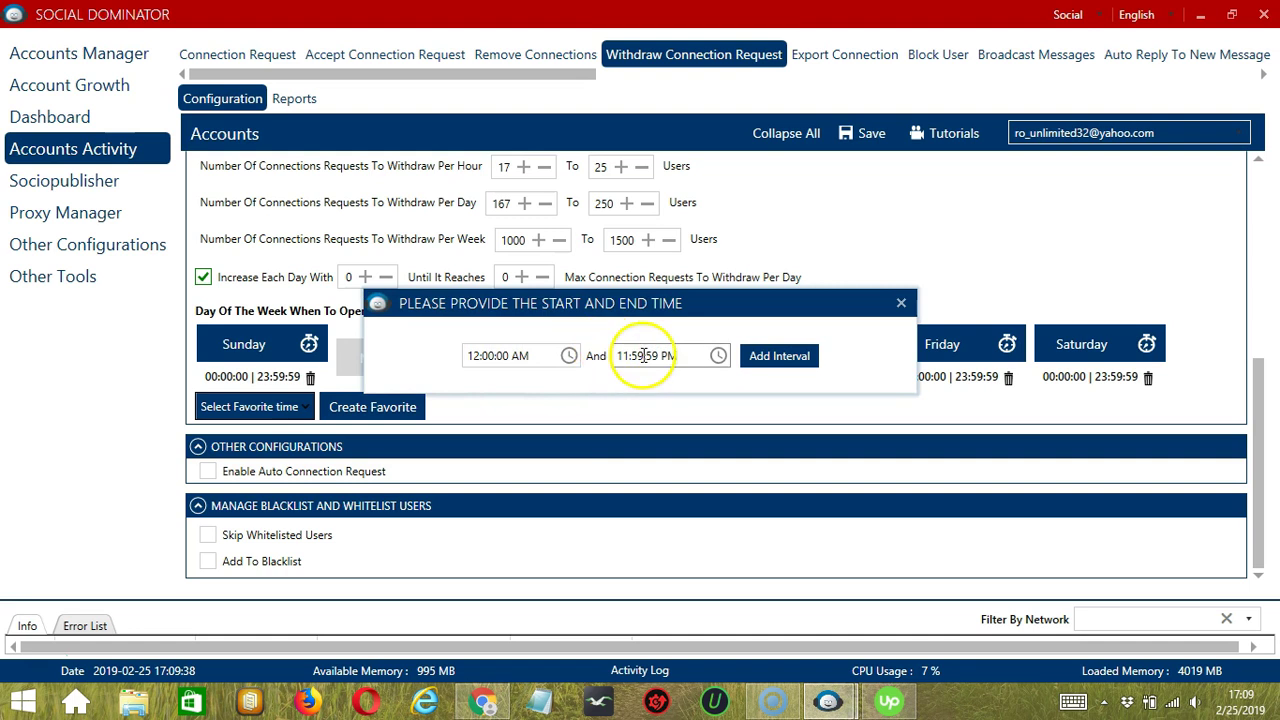
click(620, 355)
double_click(620, 355)
click(623, 355)
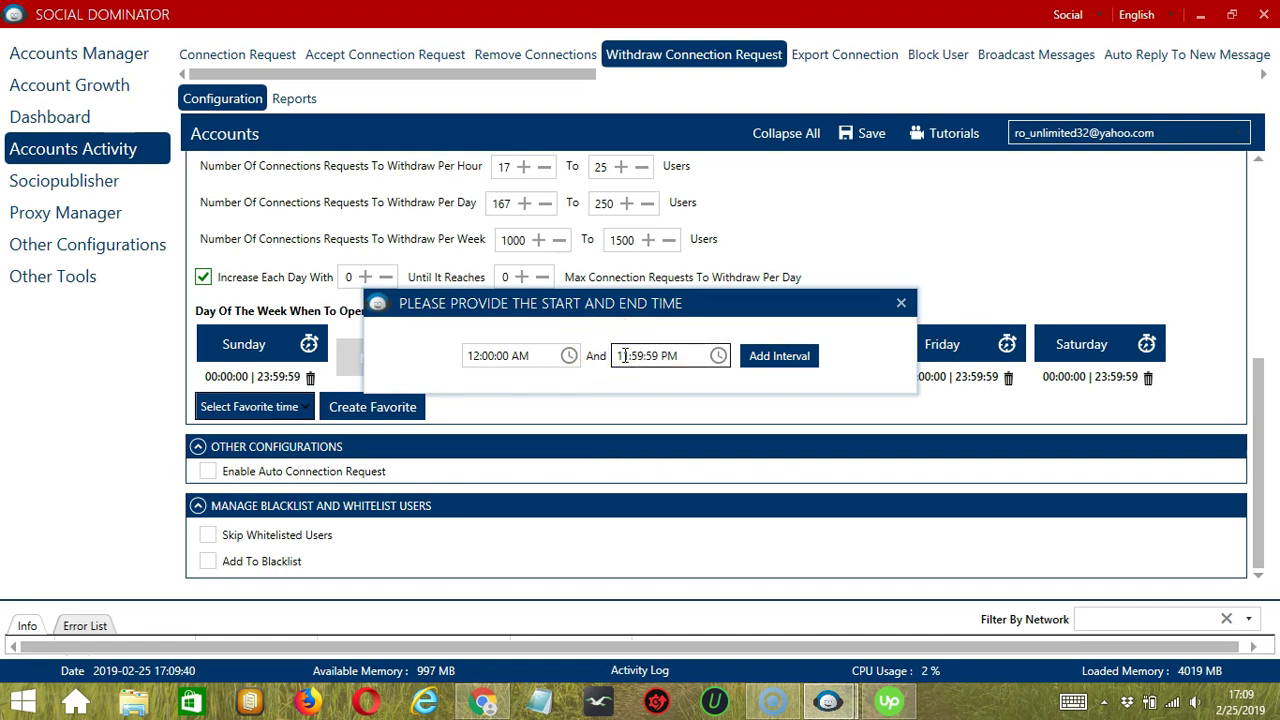
key(BackSpace)
click(662, 356)
key(BackSpace)
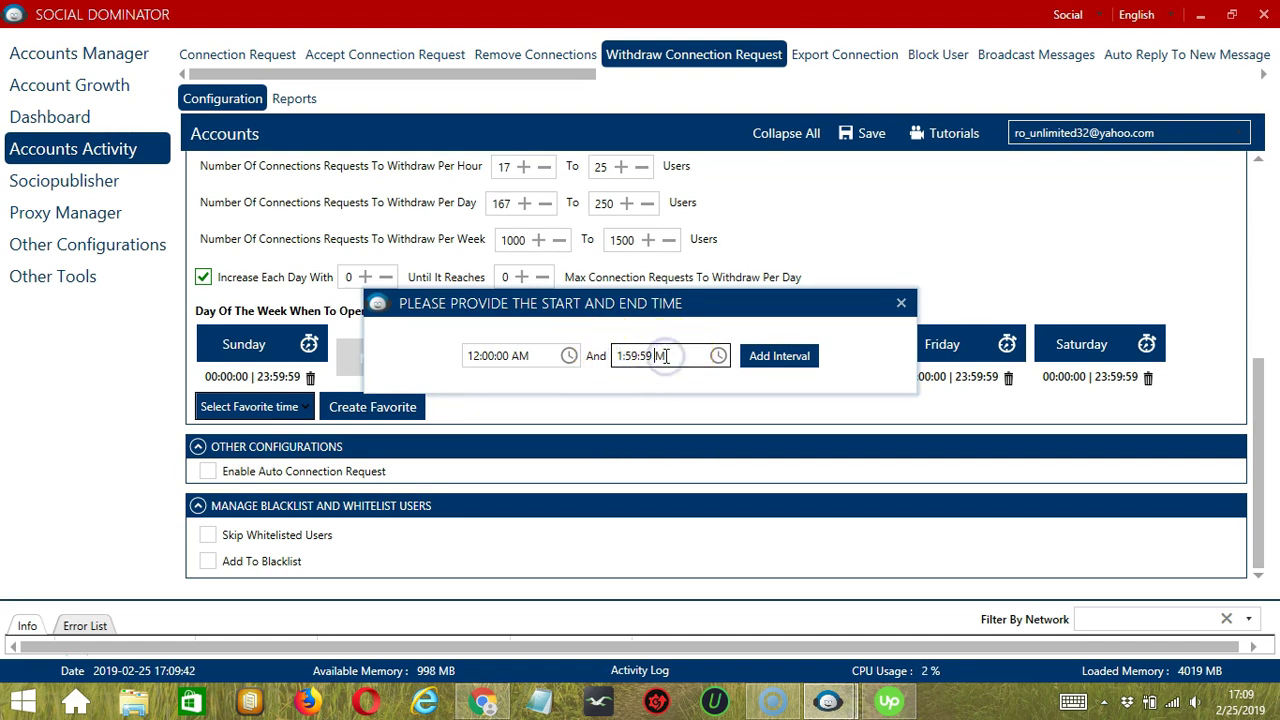
text(A)
click(790, 356)
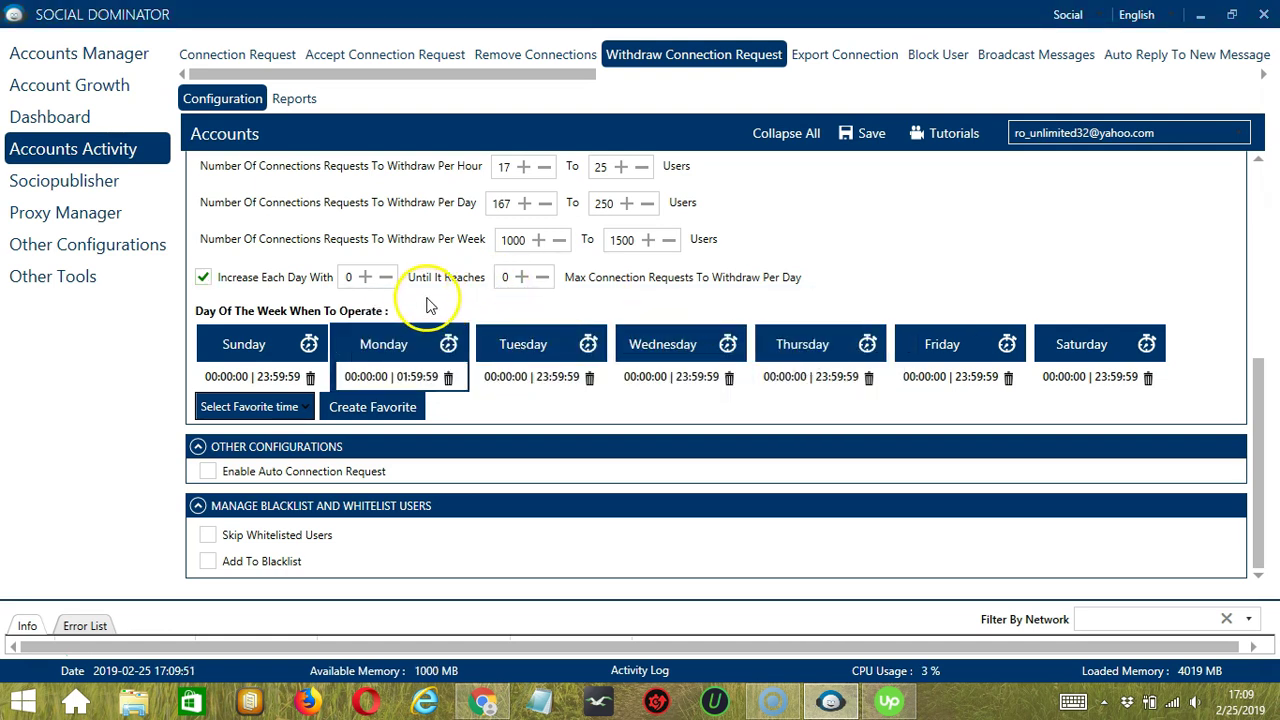
click(398, 344)
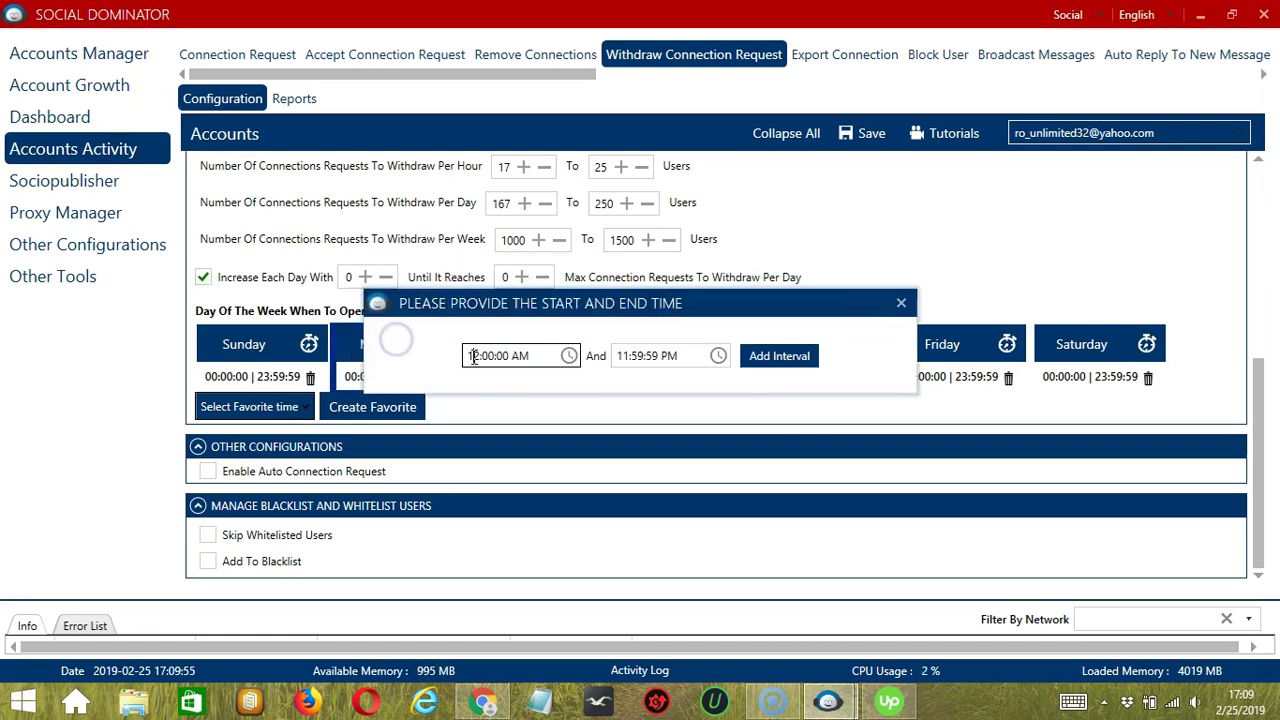
click(779, 356)
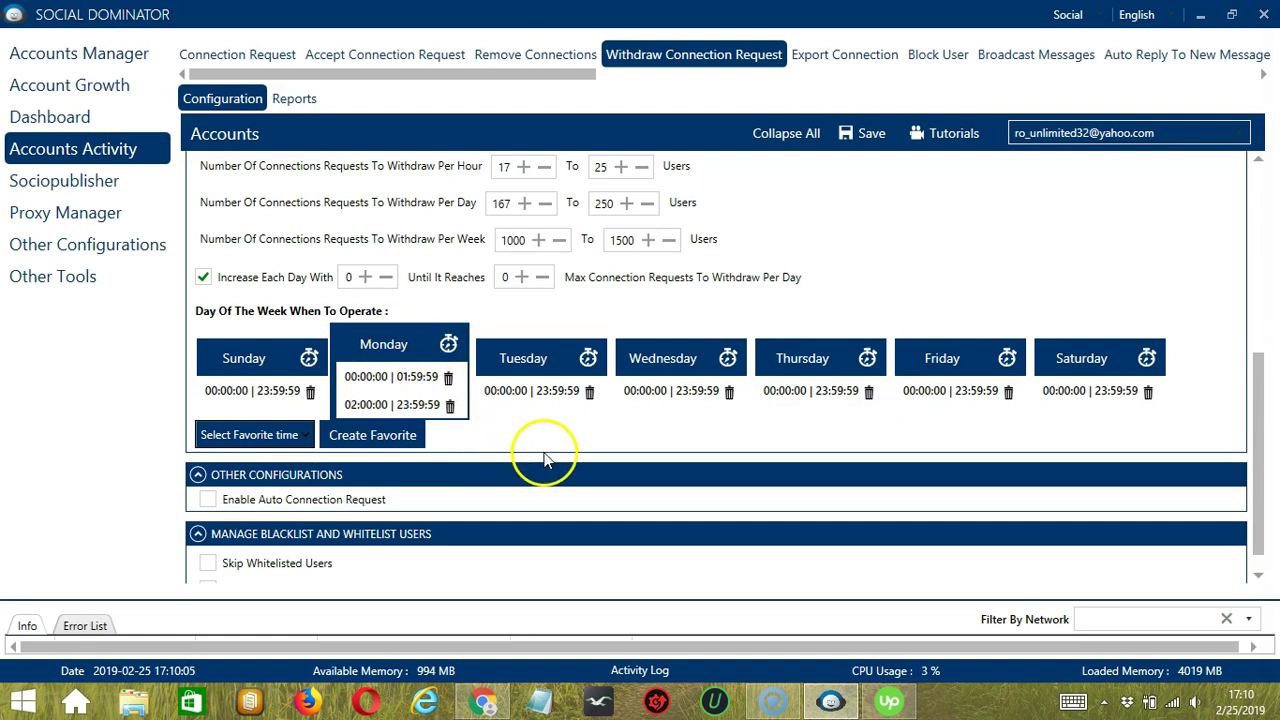
Save the current weekly operating schedule as a favorite time named LinkedIn Withdraw
click(385, 437)
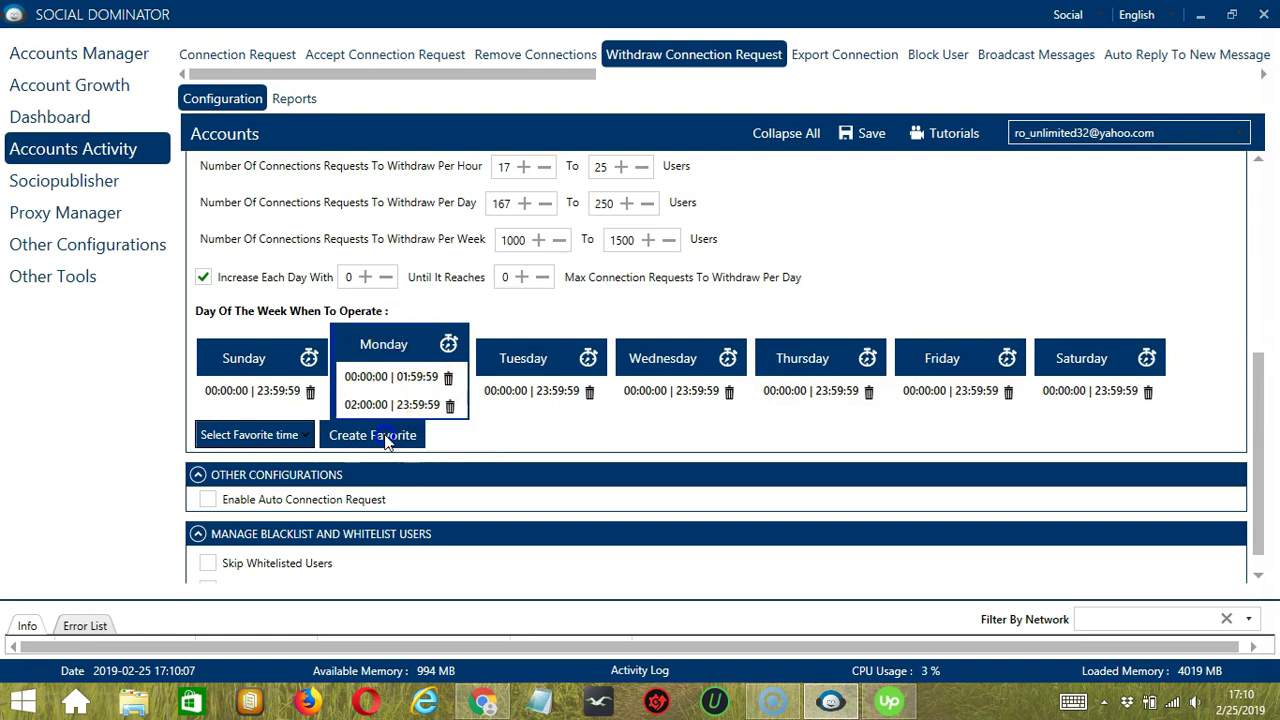
text(Linked)
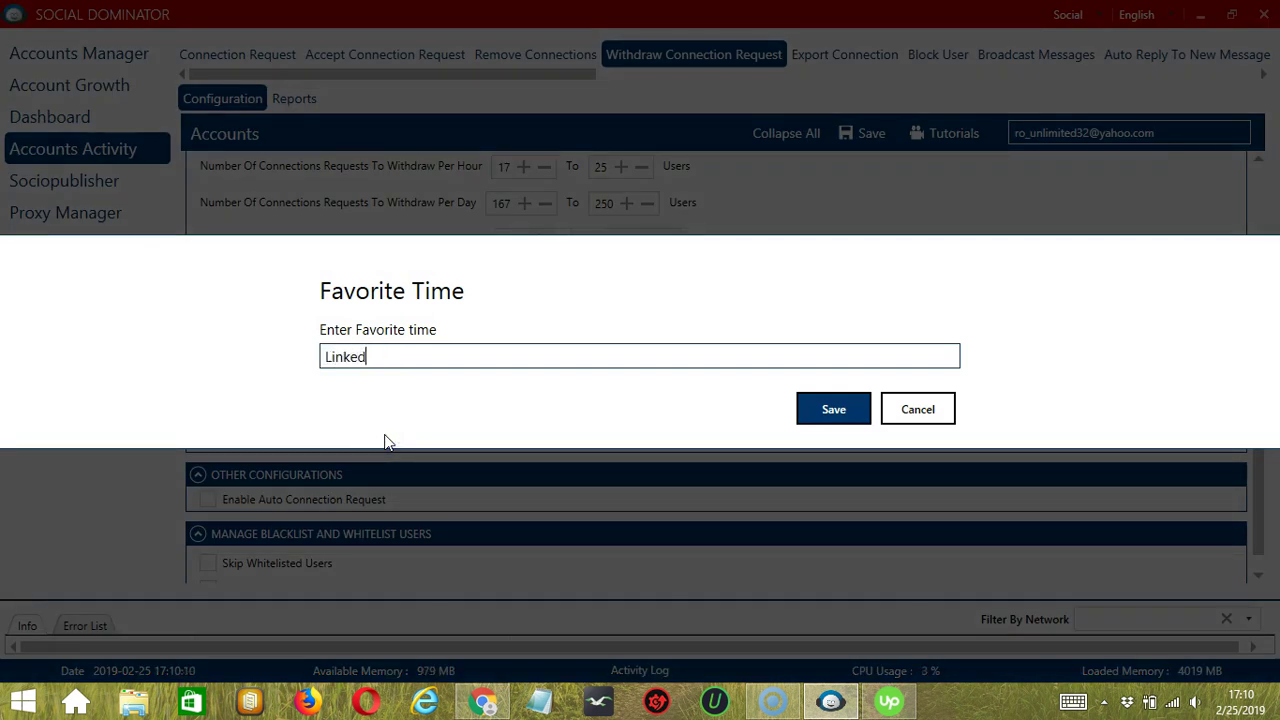
text(In Wit)
click(480, 355)
text(hdraw)
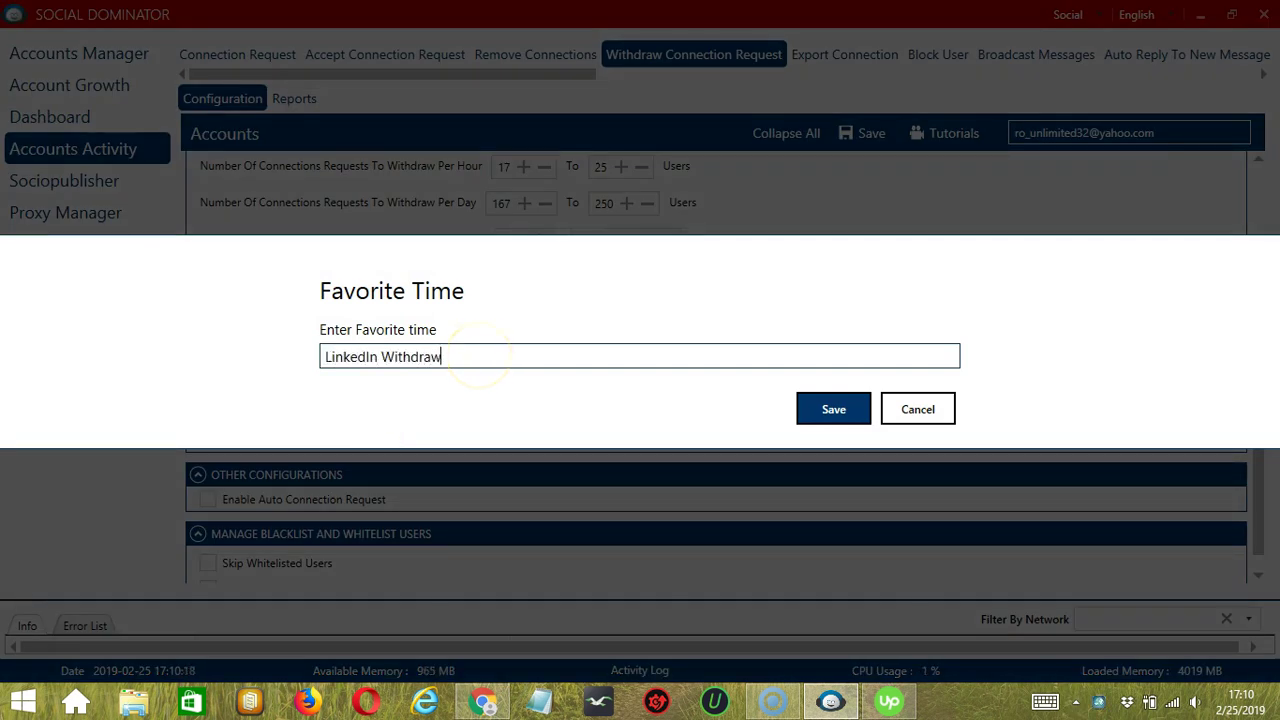
click(810, 406)
click(503, 445)
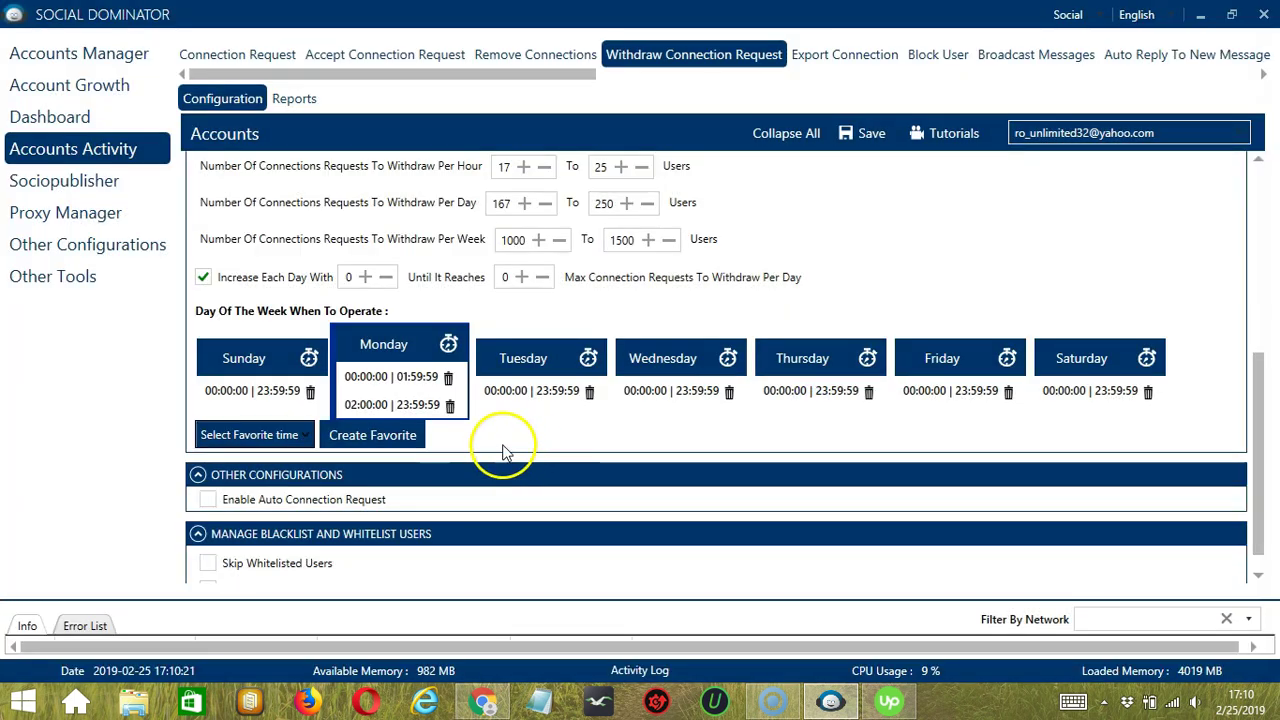
Apply the saved LinkedIn Withdraw favorite time to the operating schedule
click(297, 435)
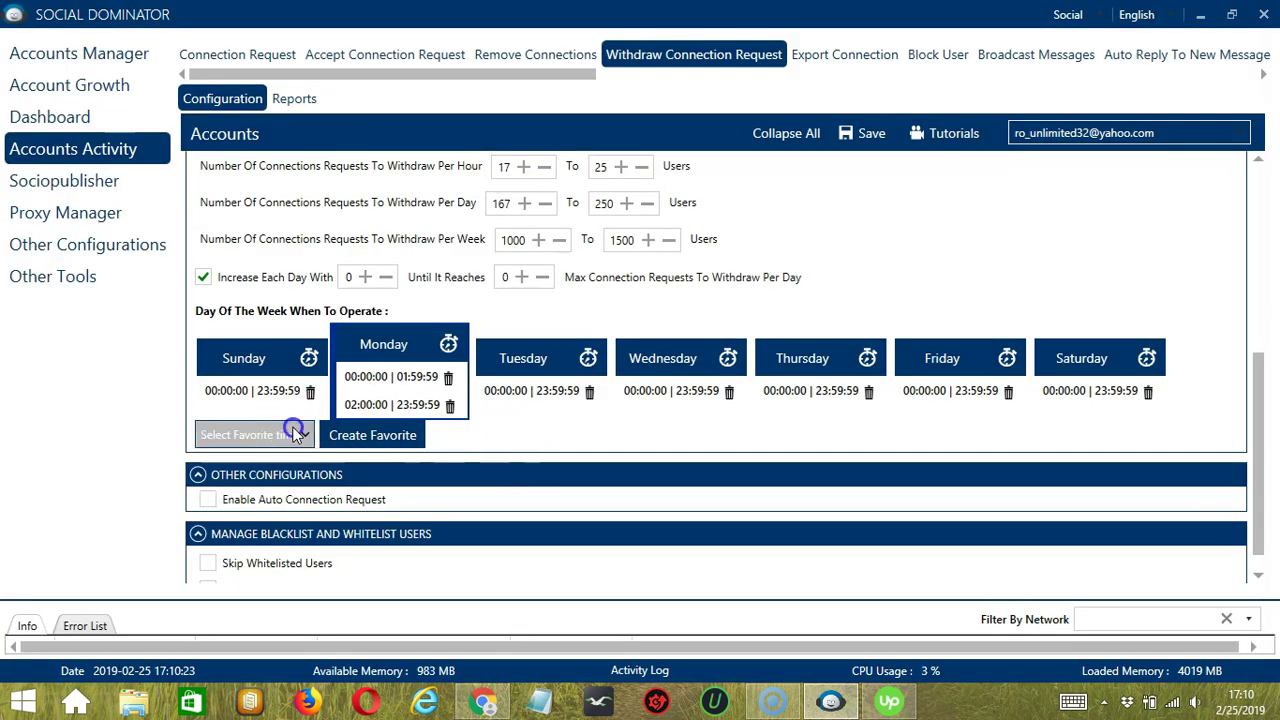
scroll(120, 300, down, 10)
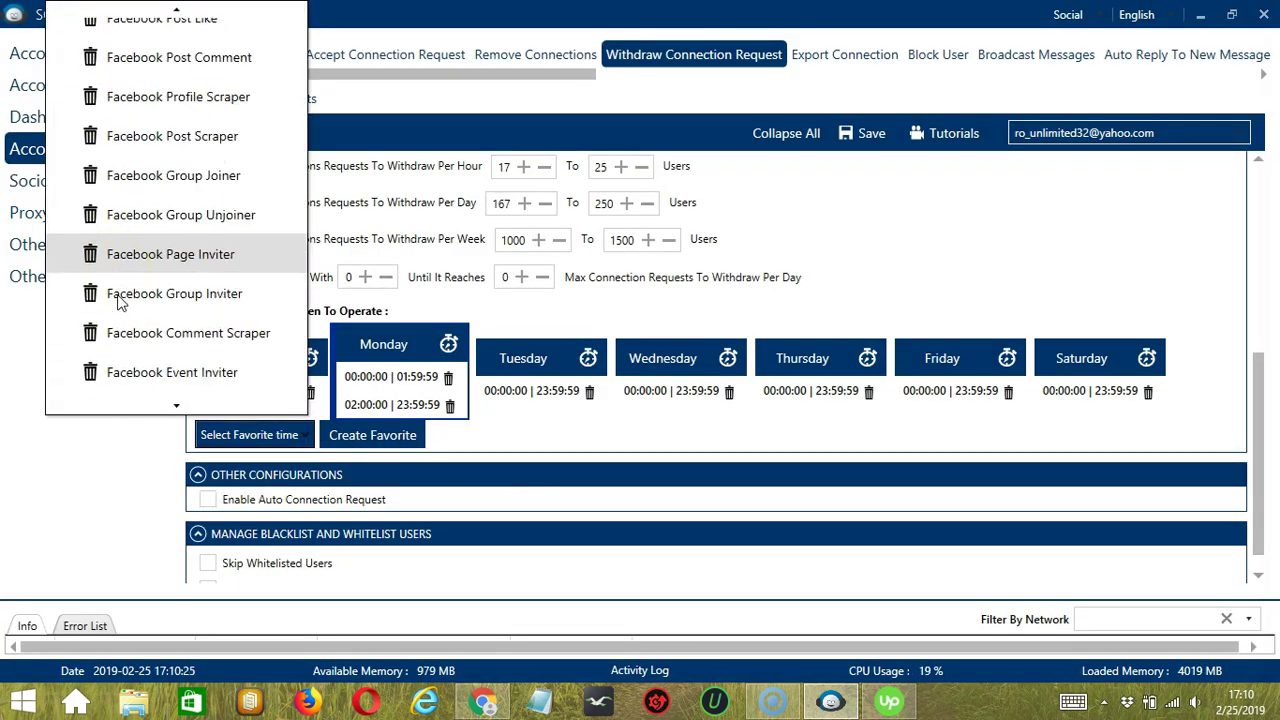
click(185, 393)
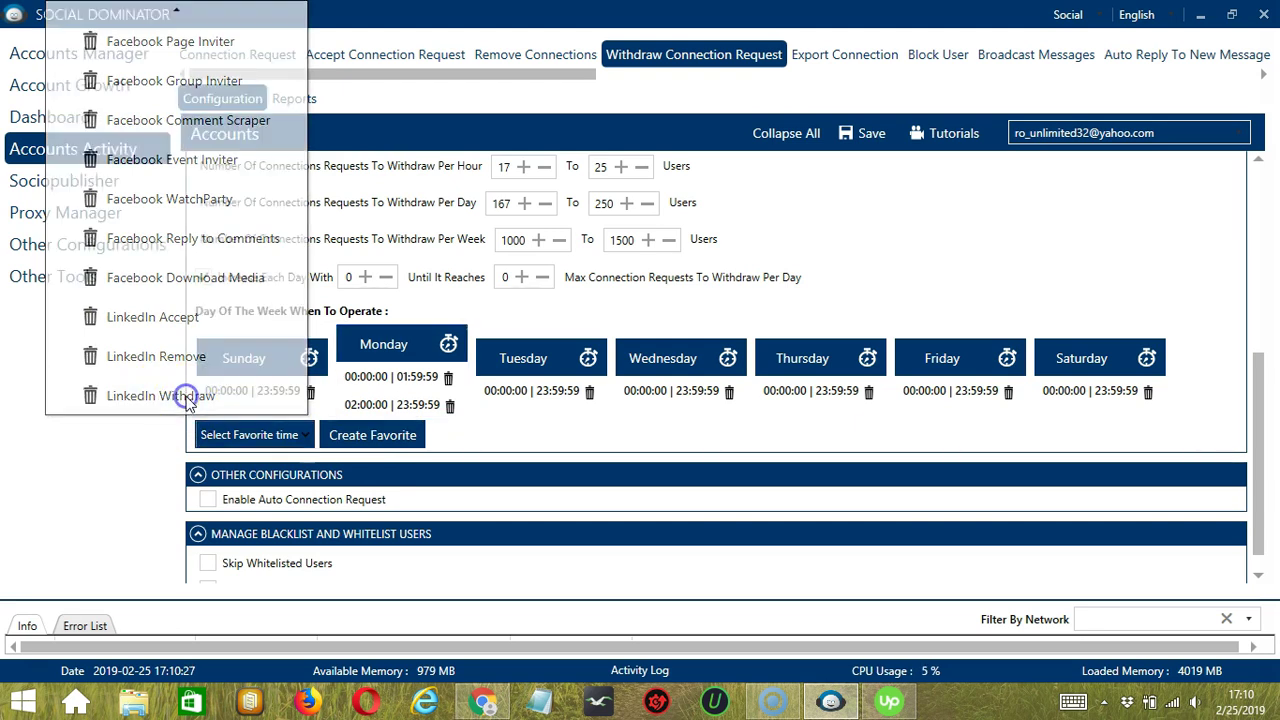
Enable Auto Connection Request with its three options: reaching a number of withdraws, the tool being temporarily blocked, and the start delay in minutes
scroll(716, 505, down, 1)
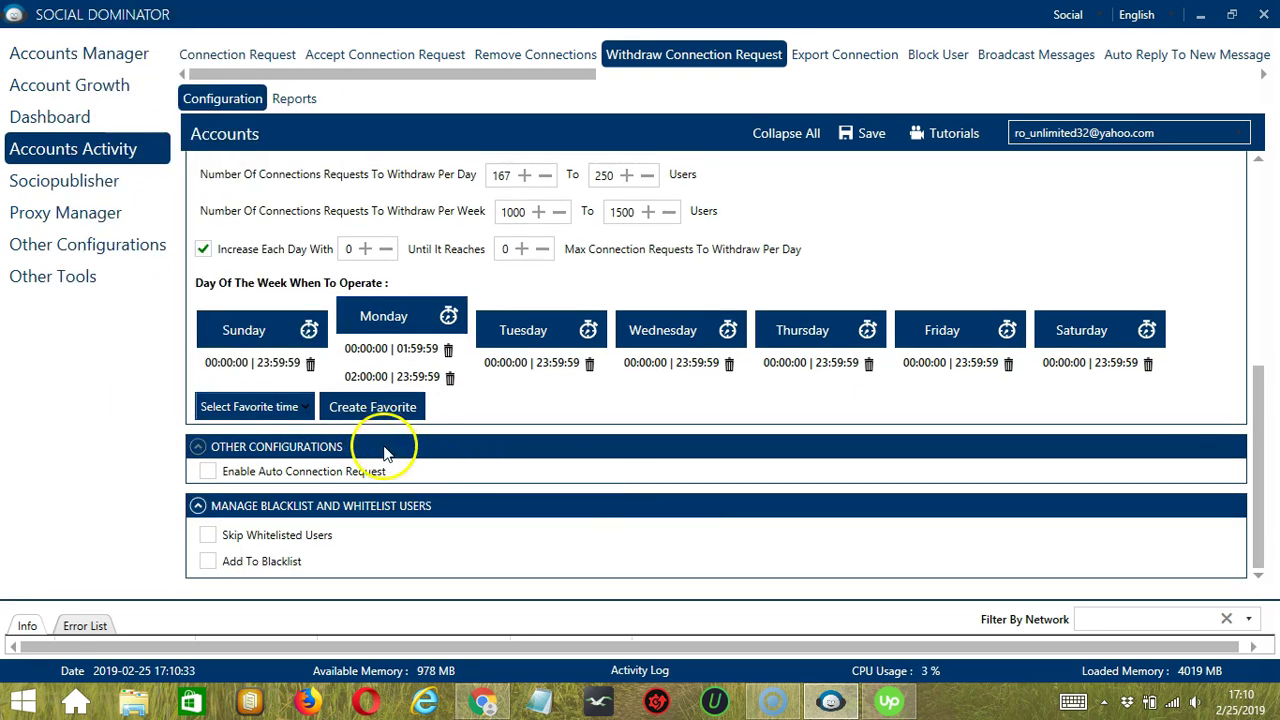
click(209, 474)
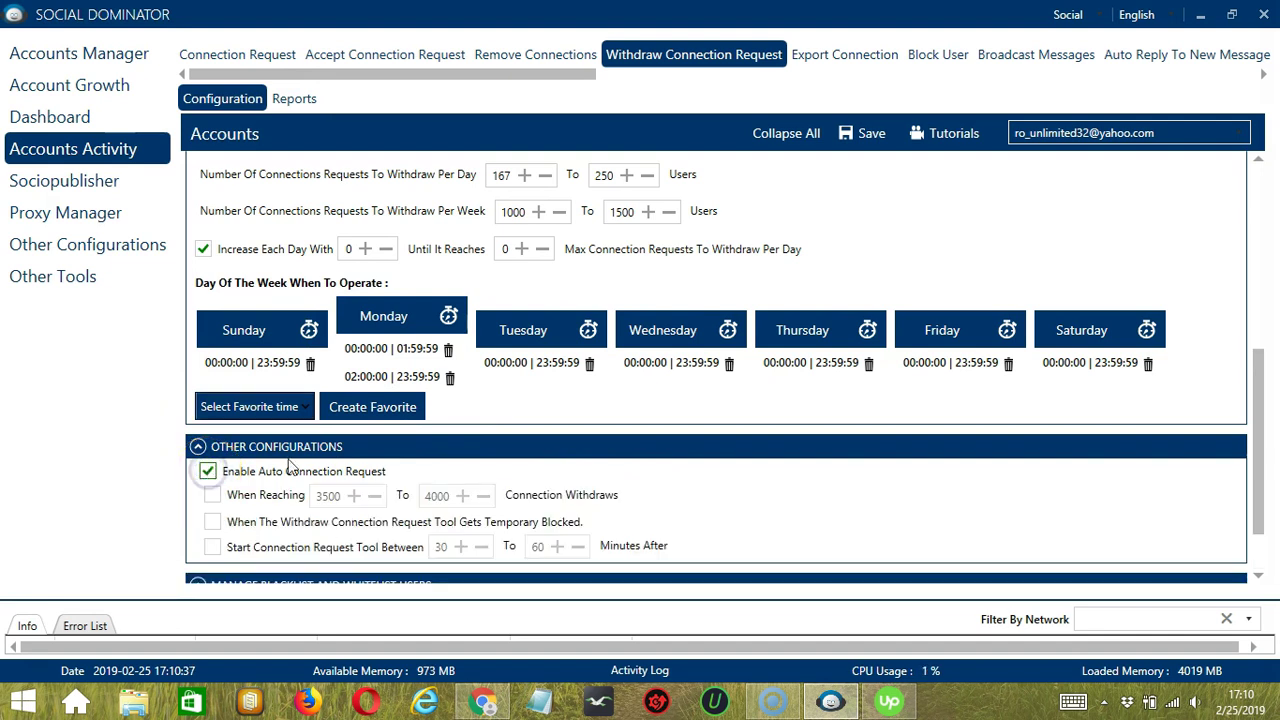
scroll(220, 440, down, 3)
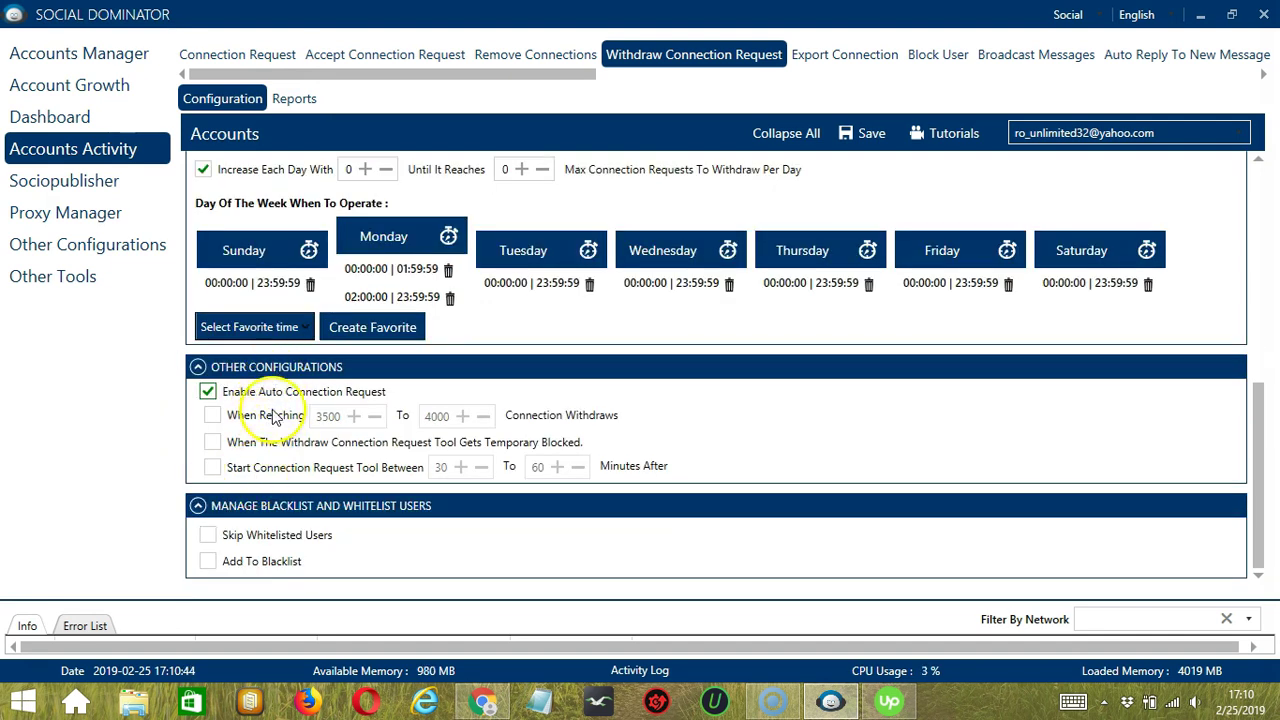
click(245, 418)
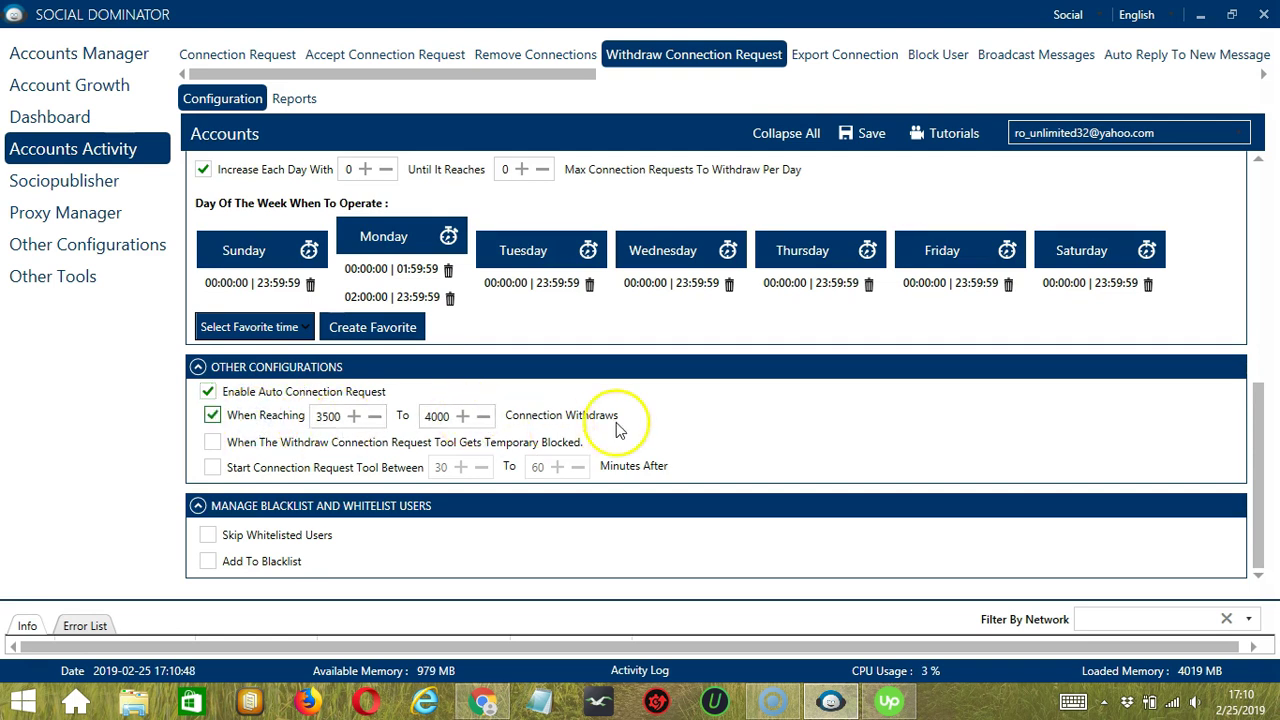
click(259, 448)
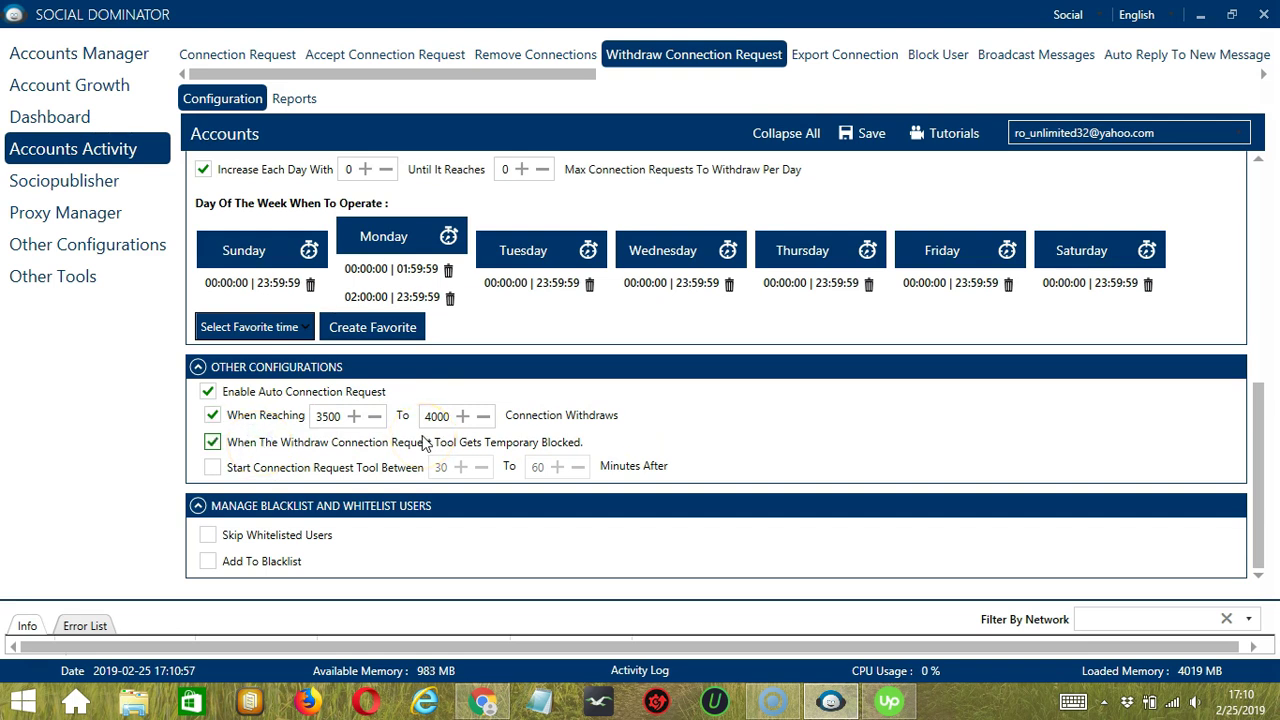
click(213, 467)
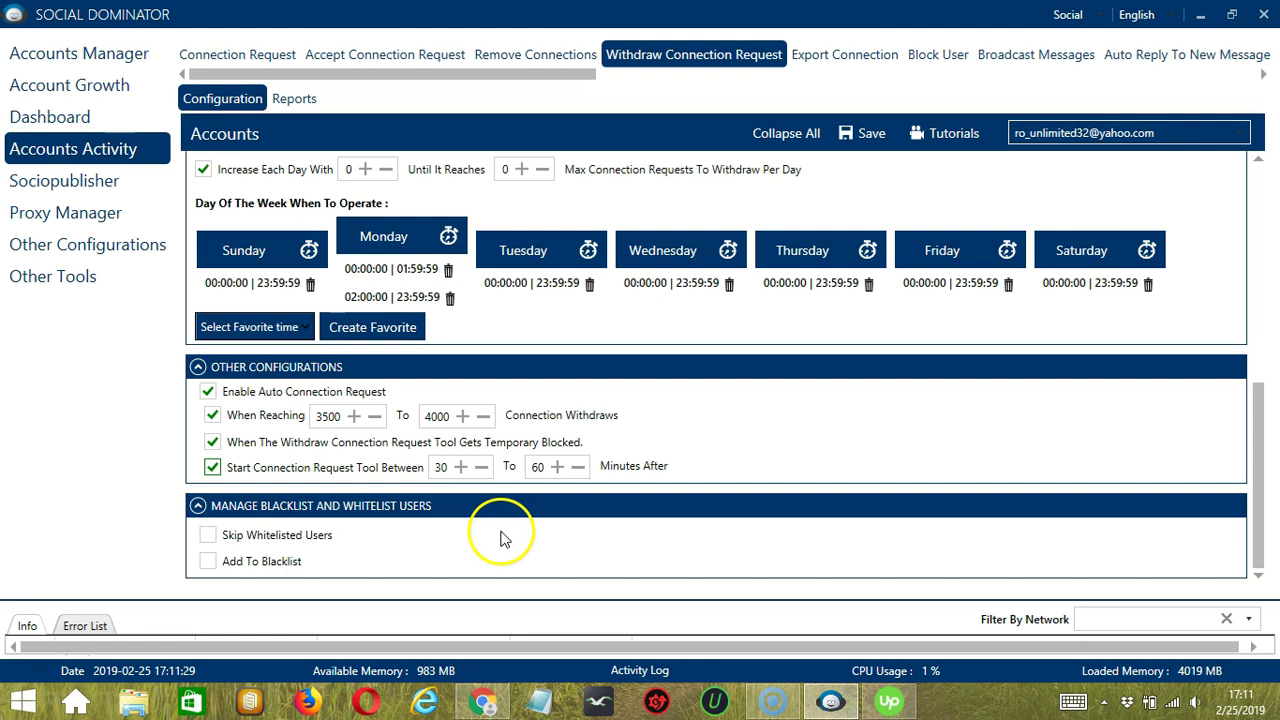
Enable Skip Whitelisted Users and Add To Blacklist in the blacklist and whitelist settings
click(208, 537)
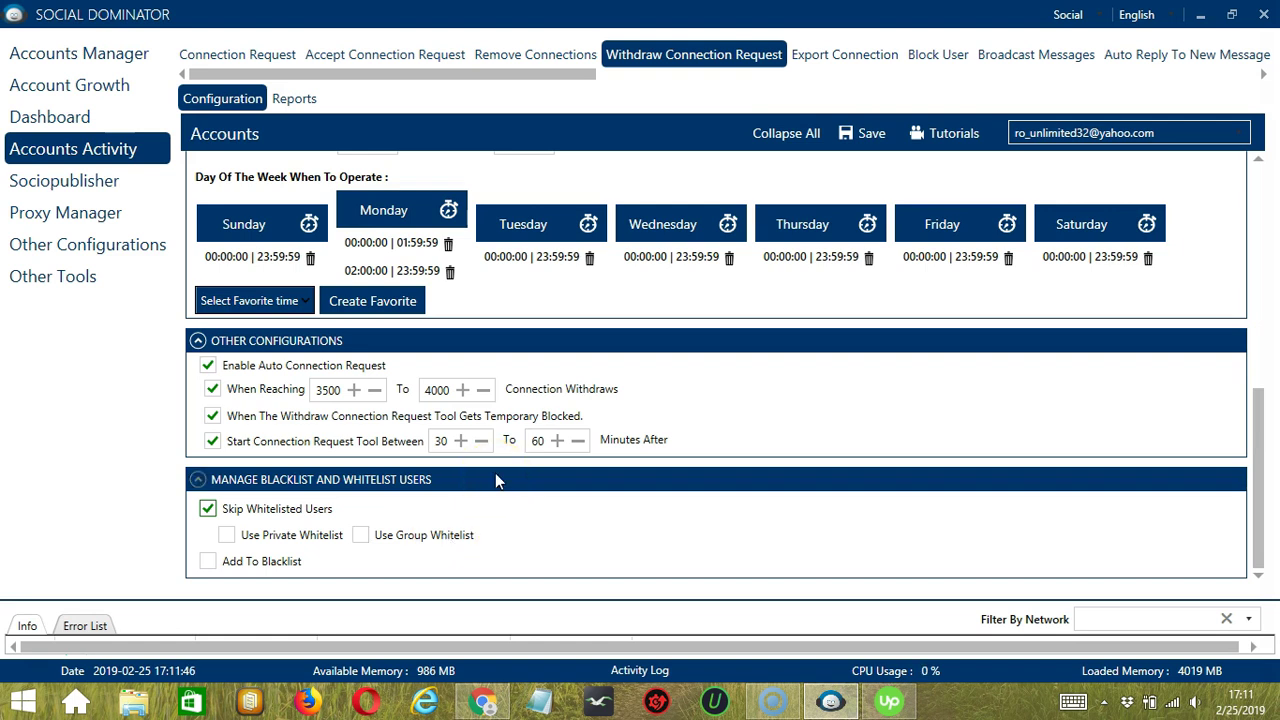
click(207, 561)
scroll(325, 560, down, 1)
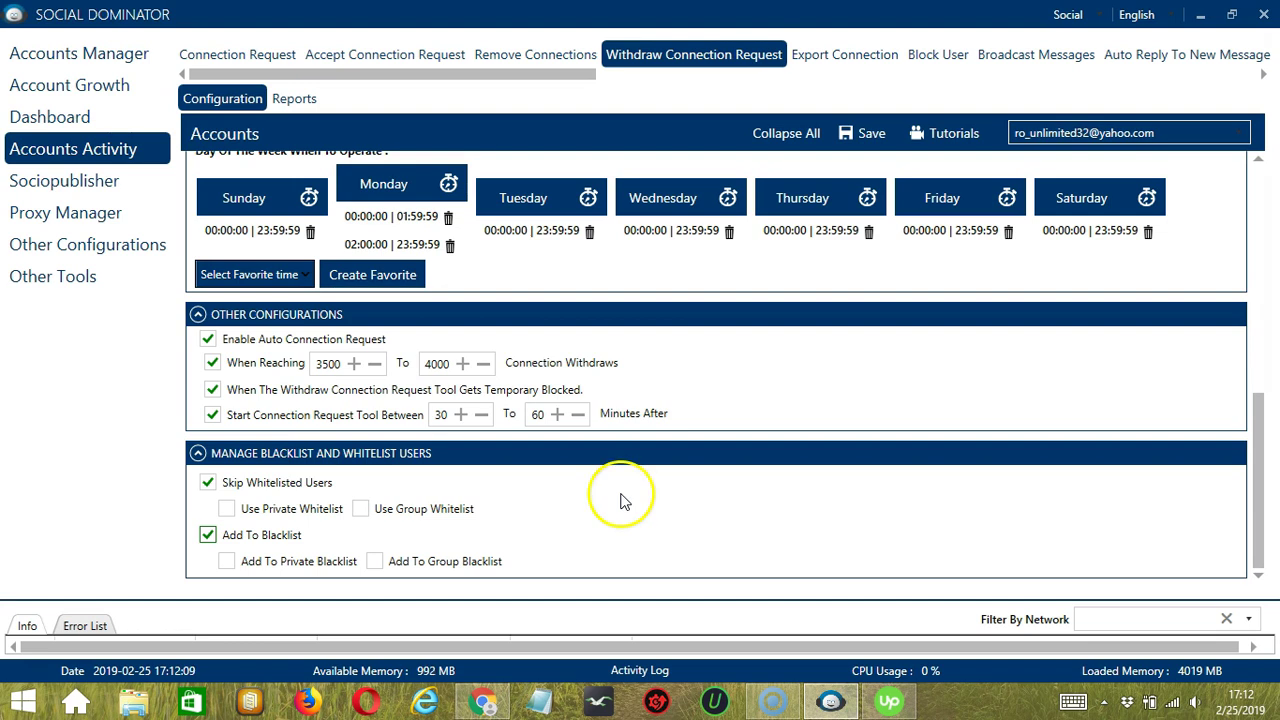
Save the account's withdraw configuration and set its status to Active
click(1258, 177)
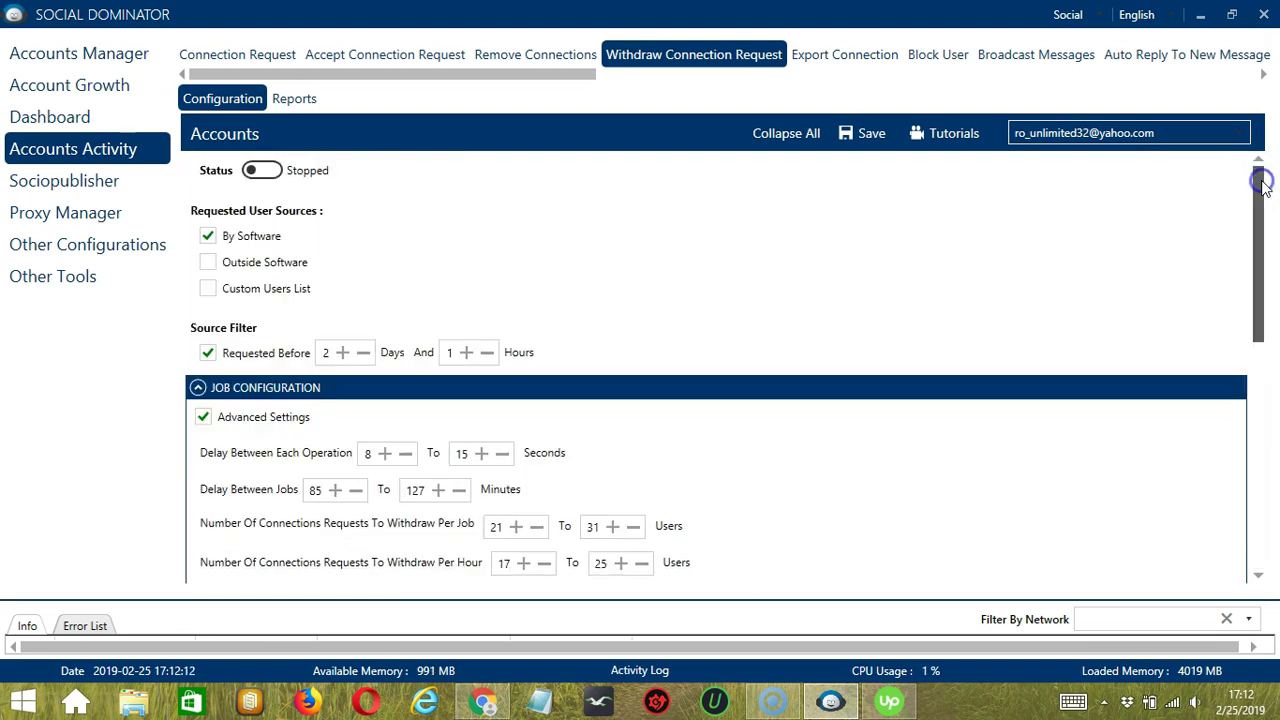
click(871, 137)
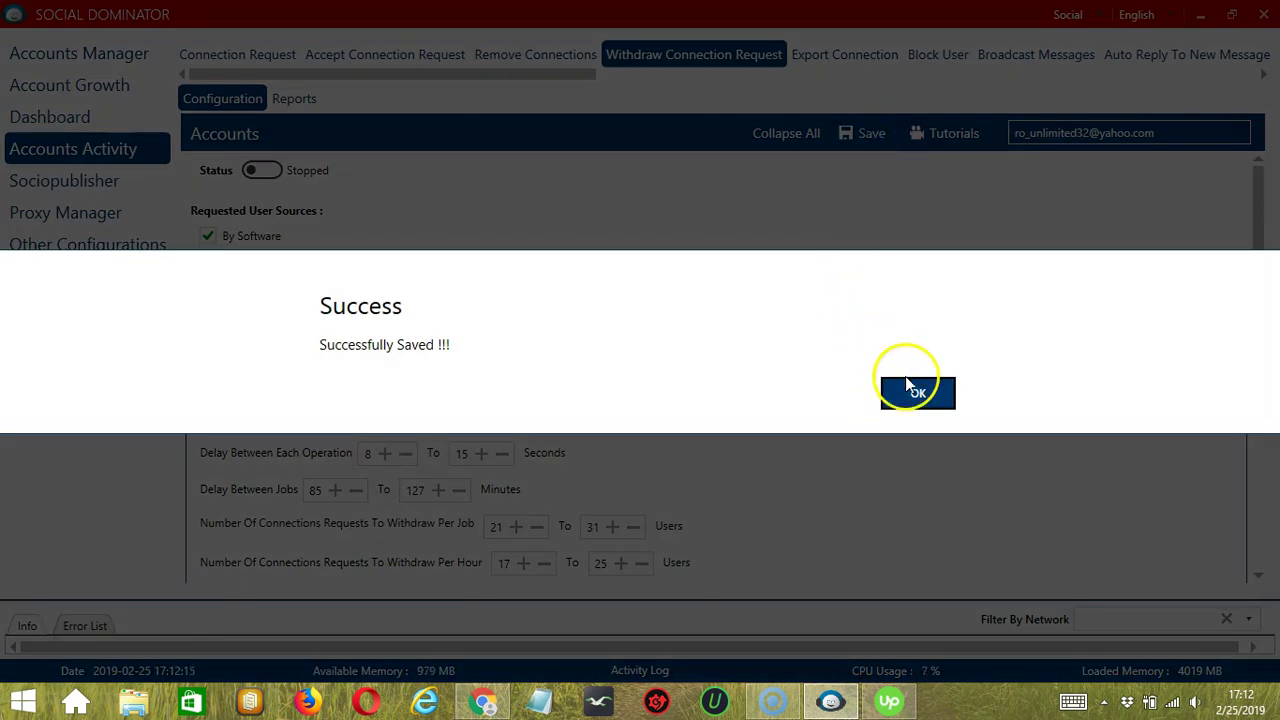
click(912, 390)
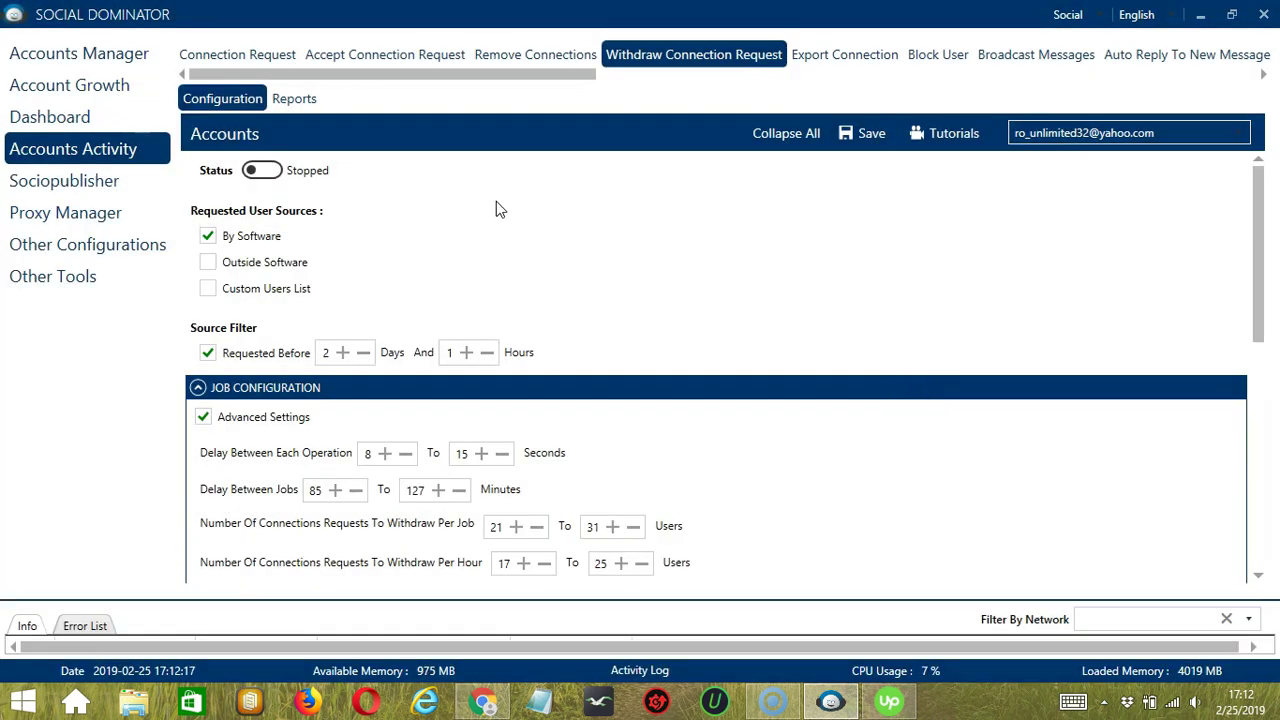
click(263, 172)
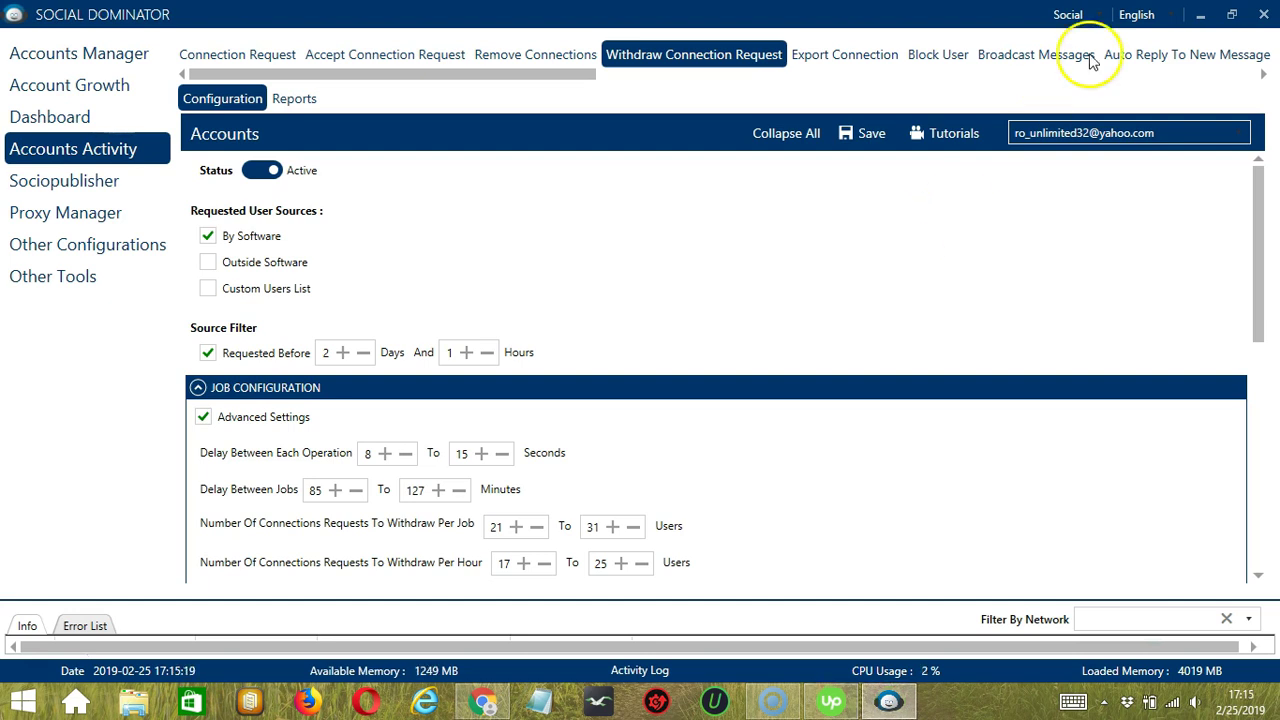
Switch to the LinkedIn network and start a Withdraw Connection Request campaign with By Software as the requested user source
click(1100, 16)
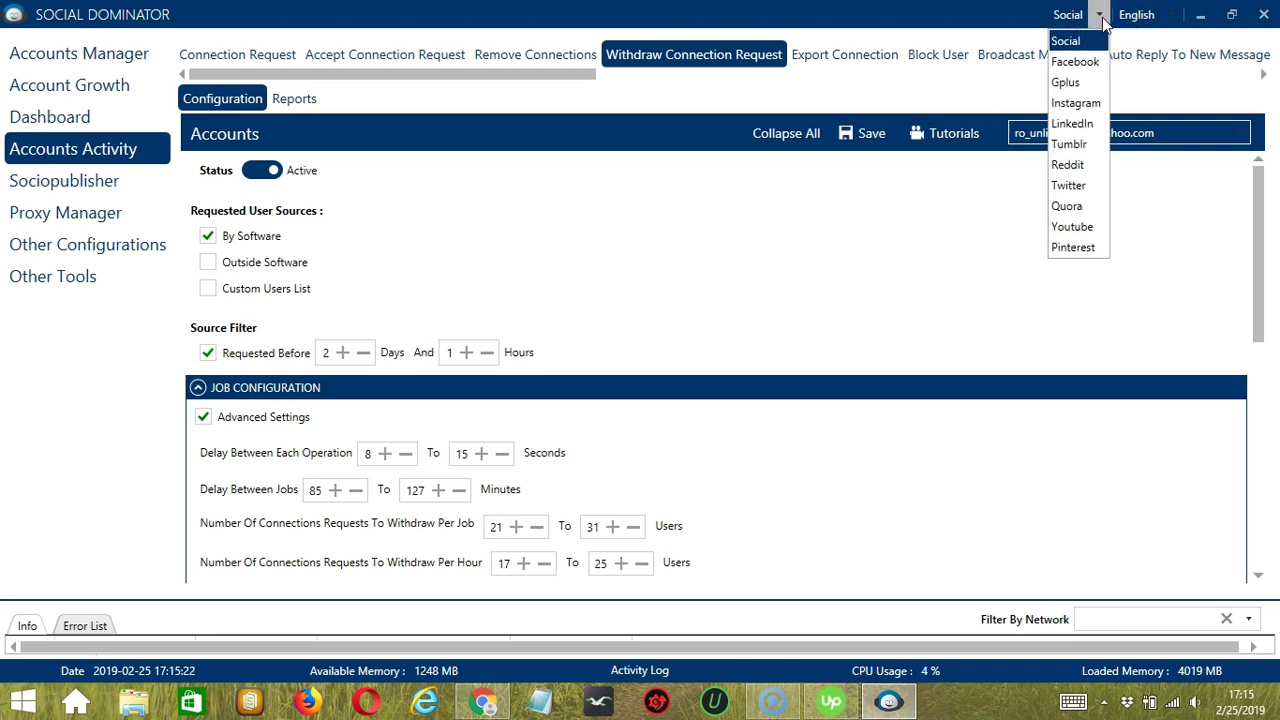
click(1087, 128)
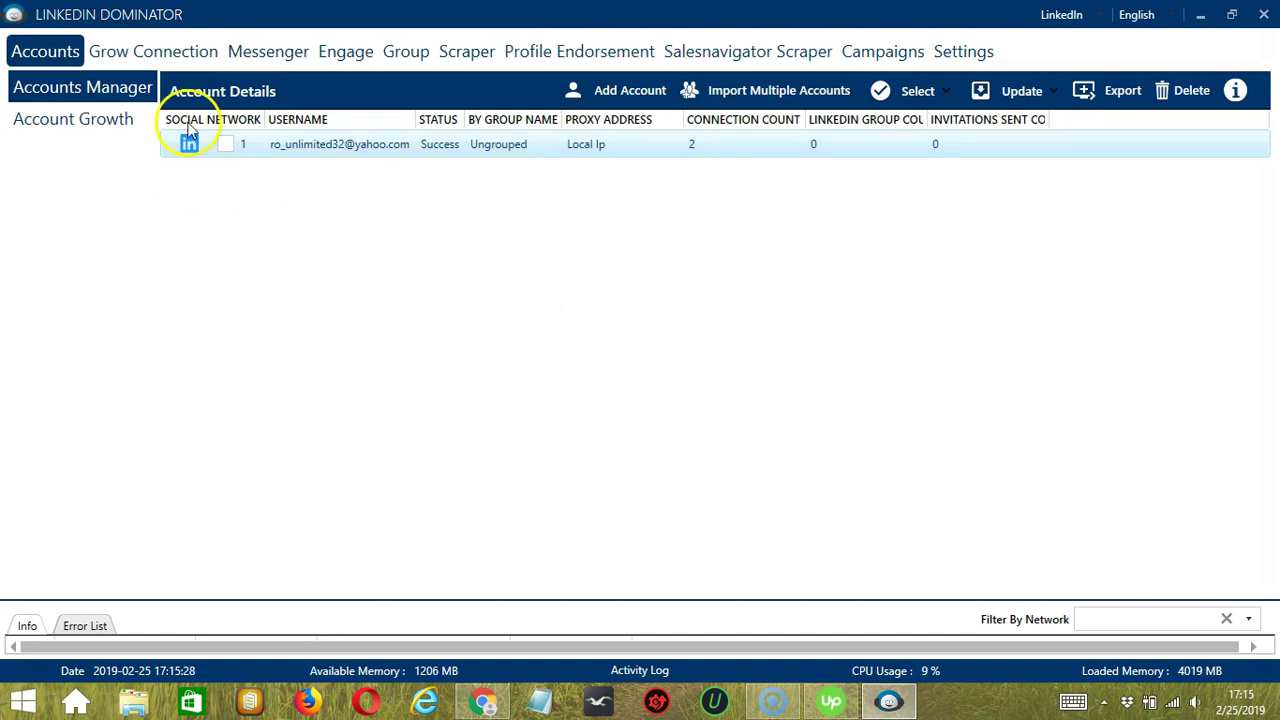
click(185, 55)
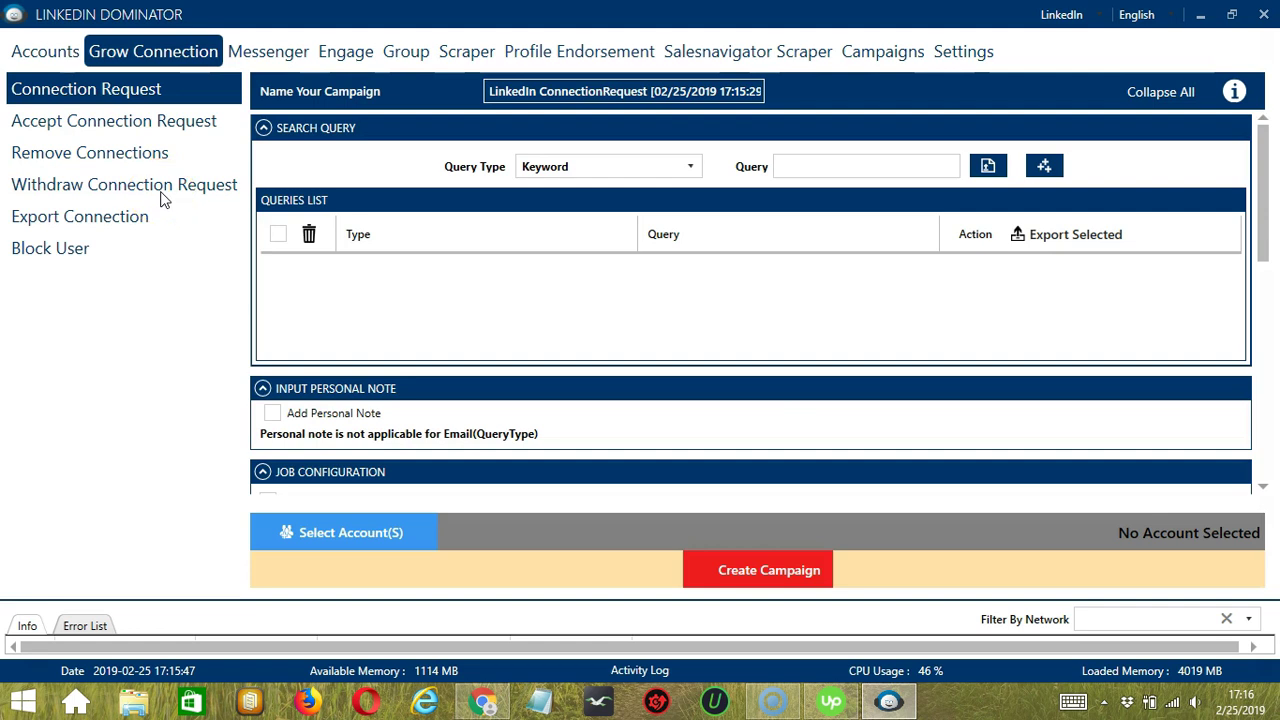
click(186, 190)
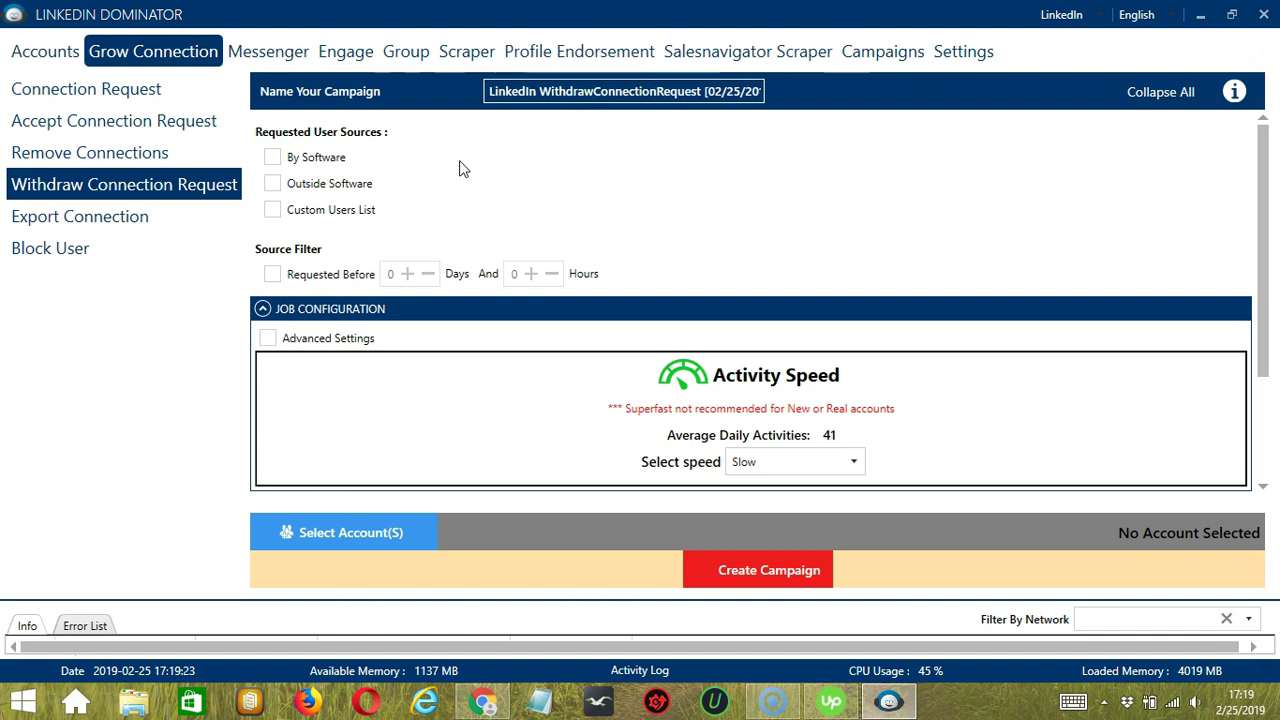
click(274, 158)
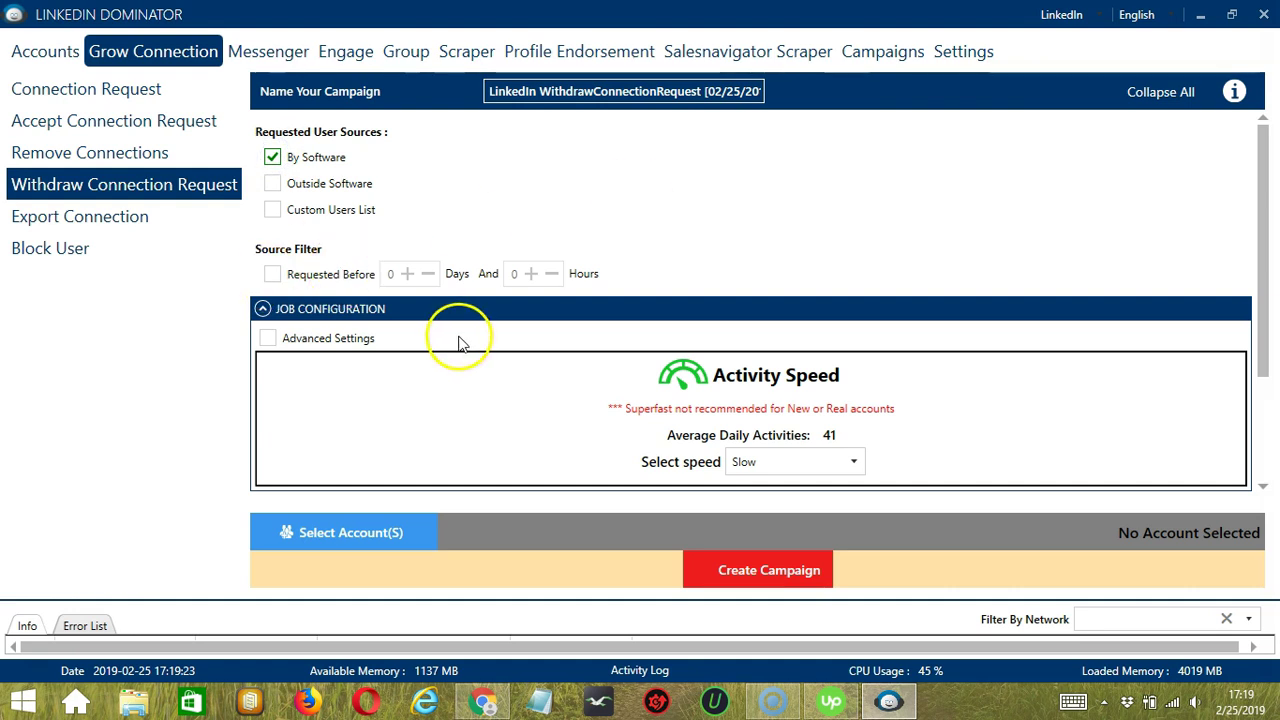
Set the campaign to skip users on the private whitelist and to add users to the private blacklist
scroll(573, 382, down, 3)
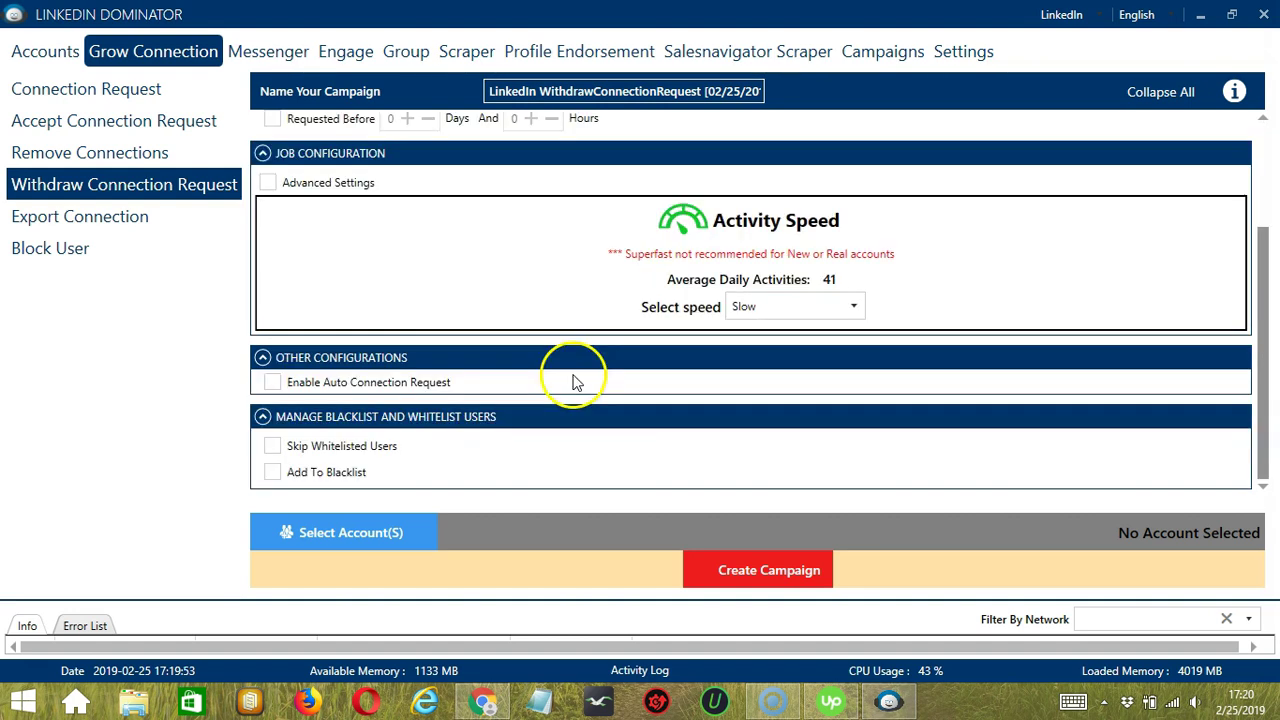
click(273, 447)
click(291, 472)
scroll(450, 480, down, 1)
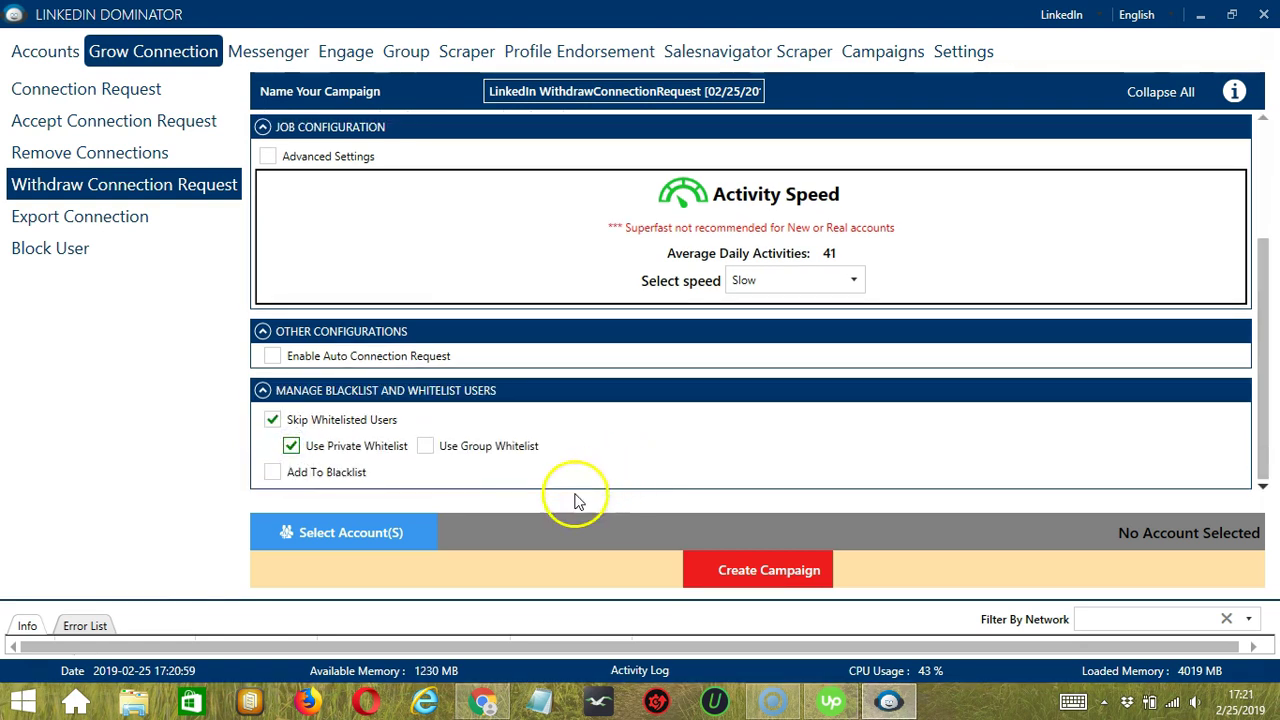
click(273, 472)
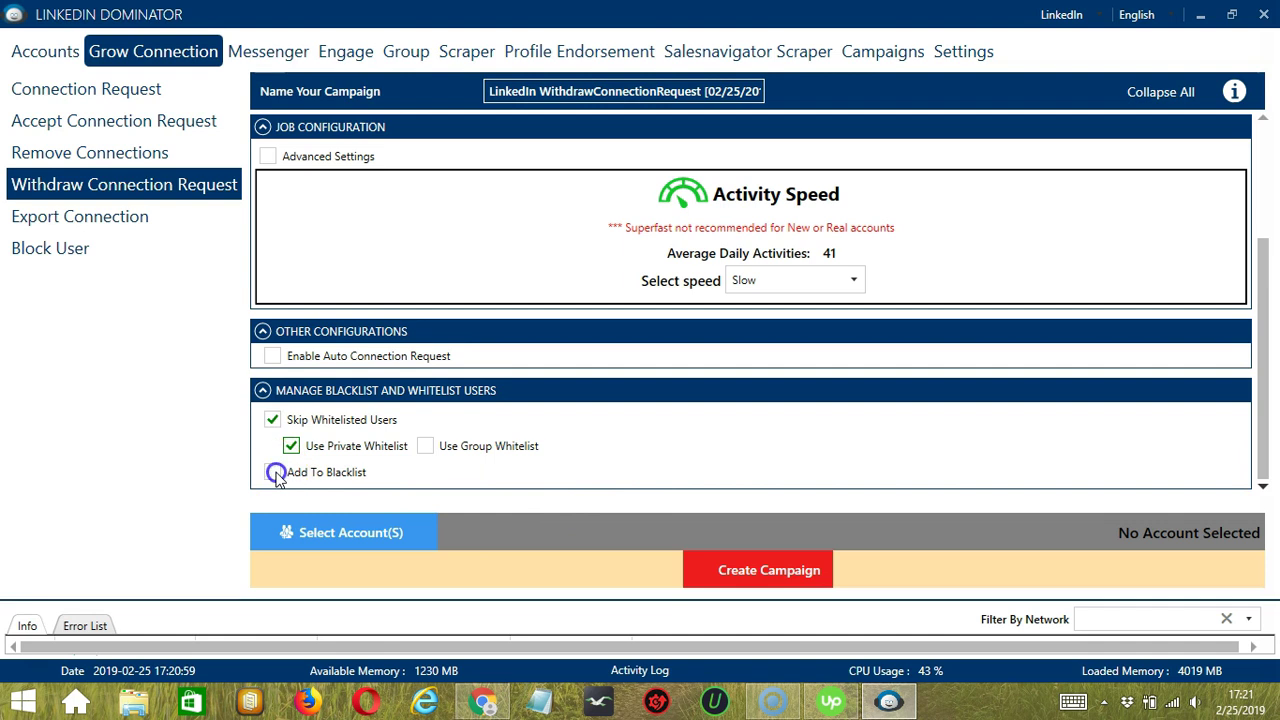
scroll(280, 475, down, 1)
click(291, 472)
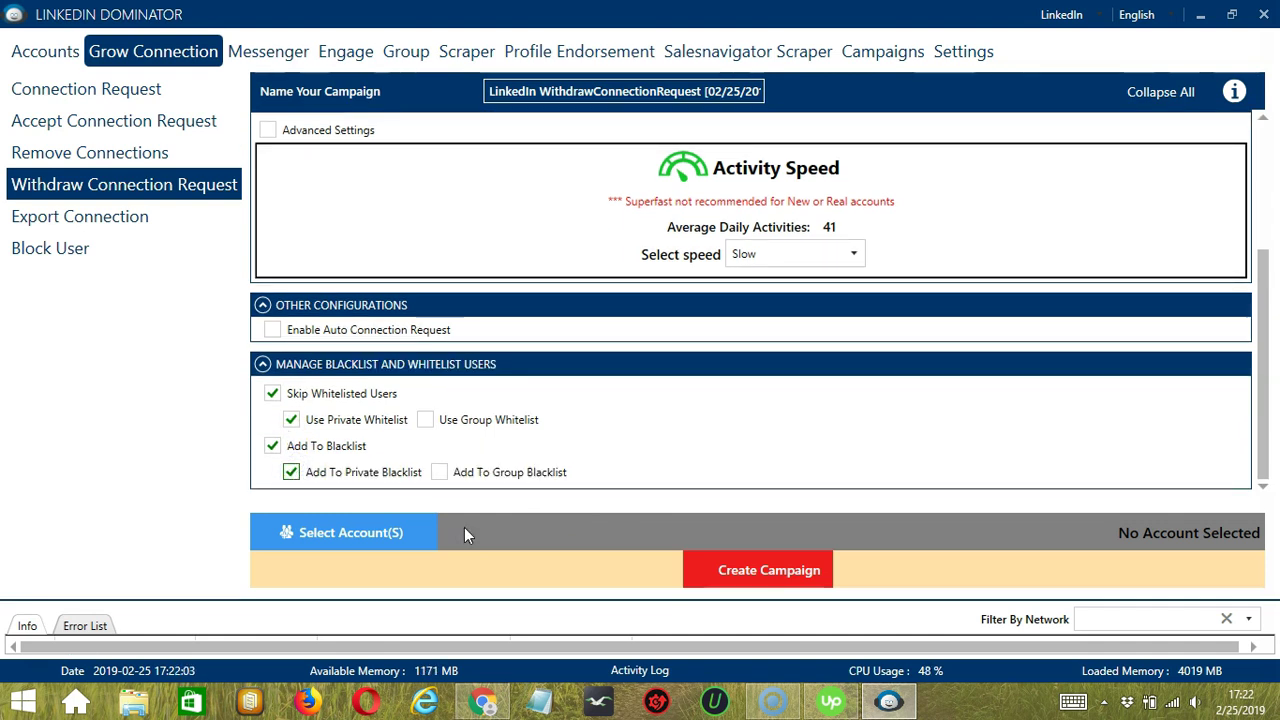
Assign the listed ungrouped LinkedIn account to the campaign and save the selection
click(419, 527)
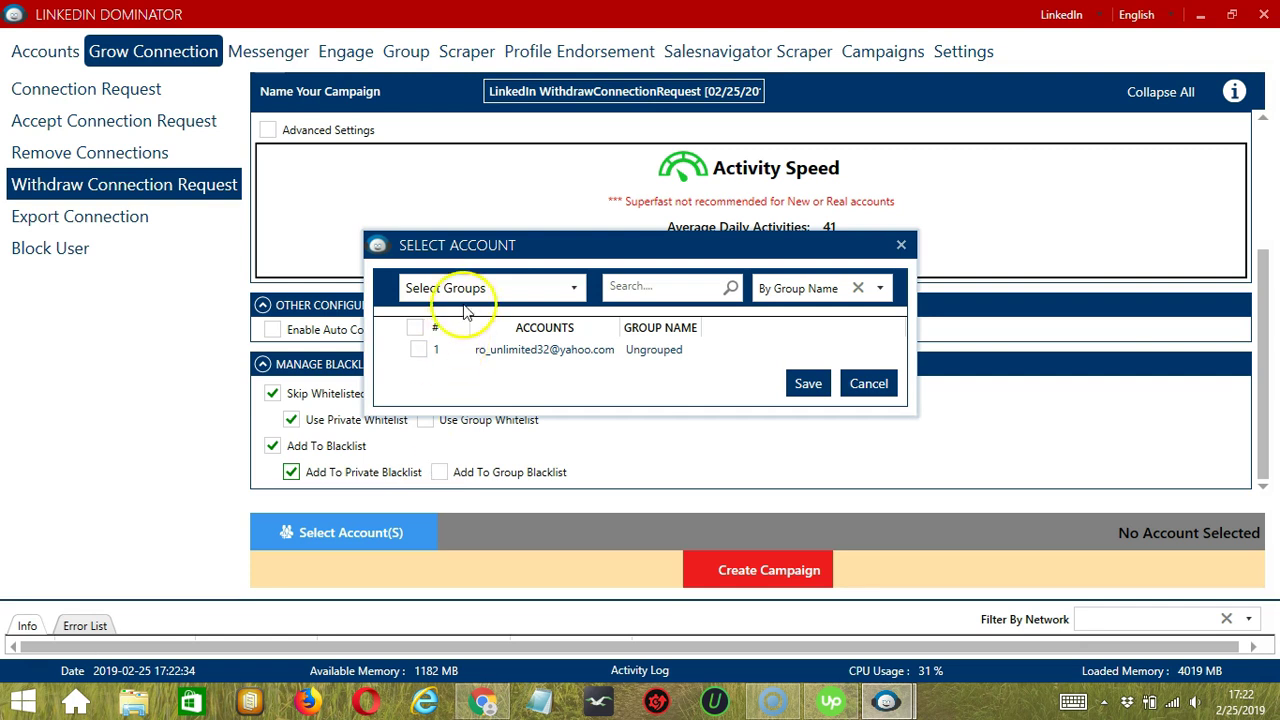
click(419, 351)
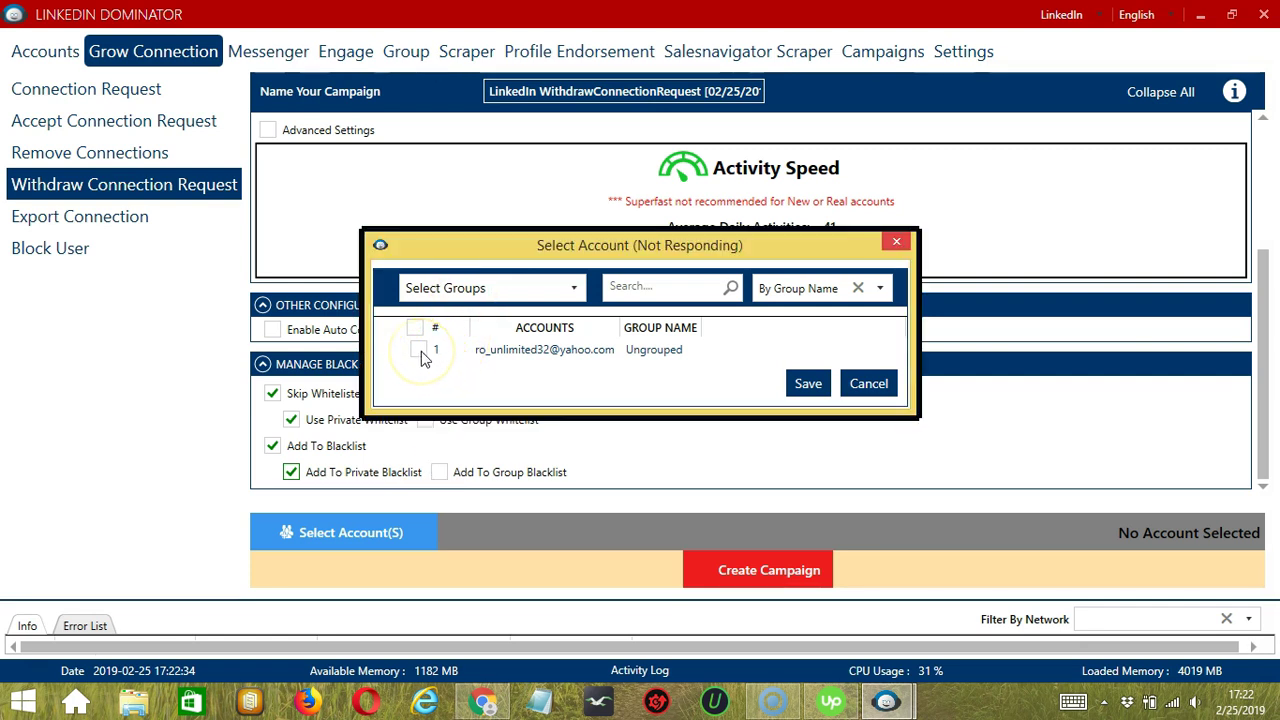
click(826, 389)
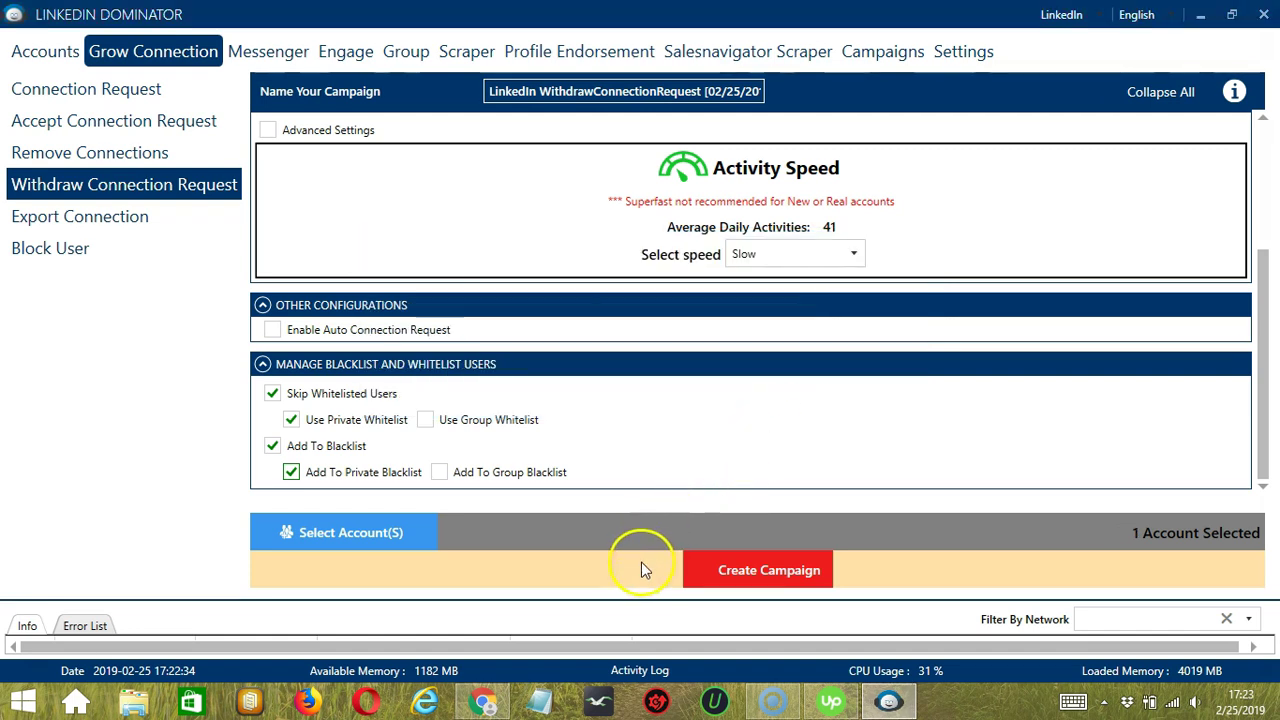
Create the withdraw campaign, choosing to override the selected account's existing configuration
click(703, 571)
click(703, 571)
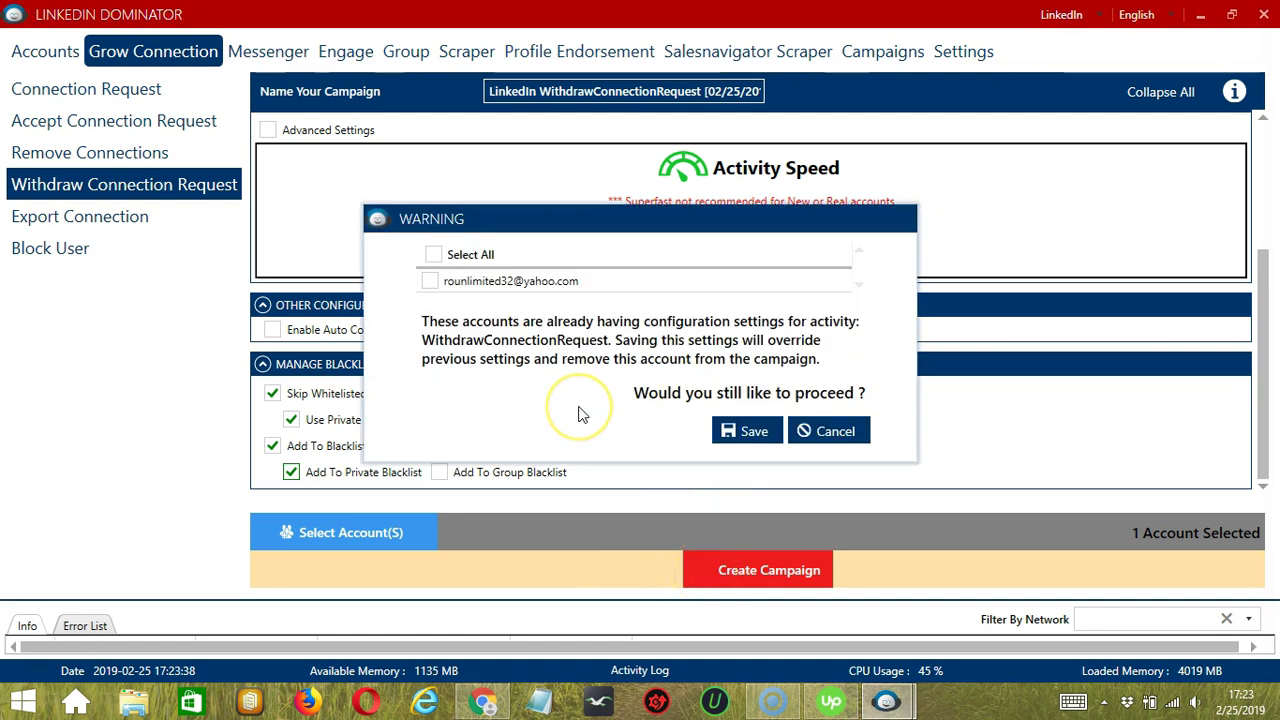
click(430, 282)
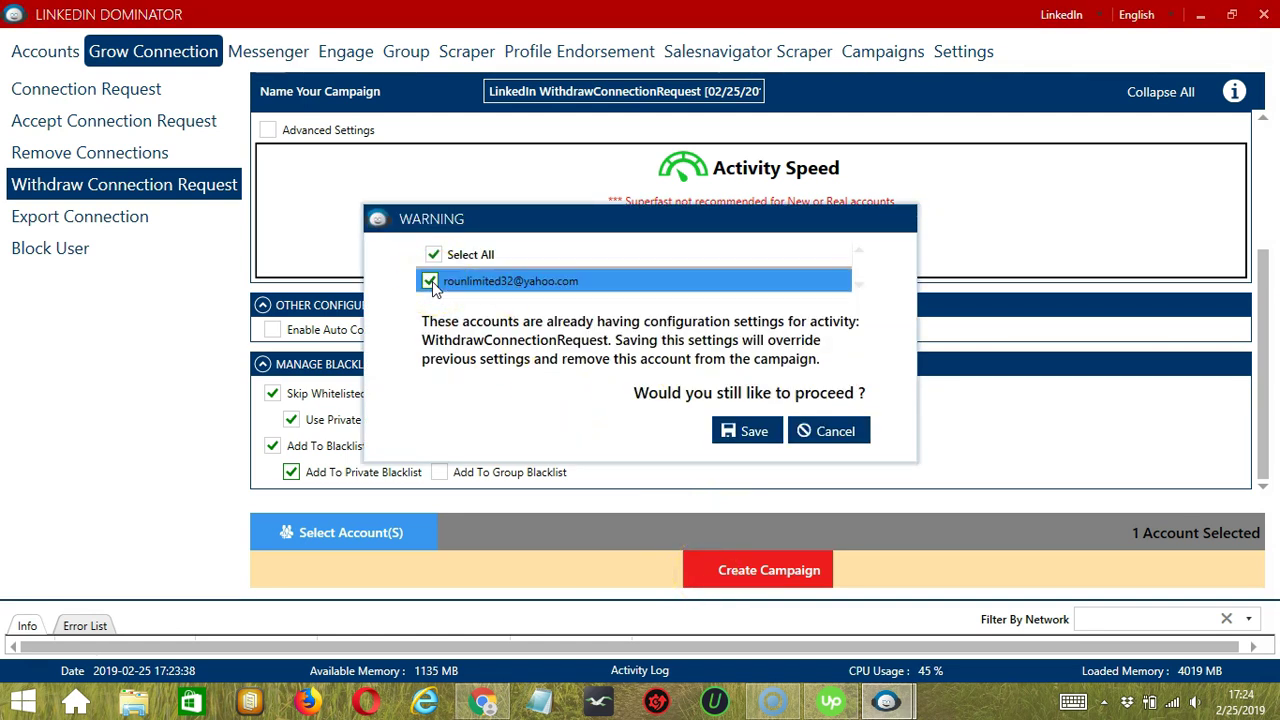
click(764, 432)
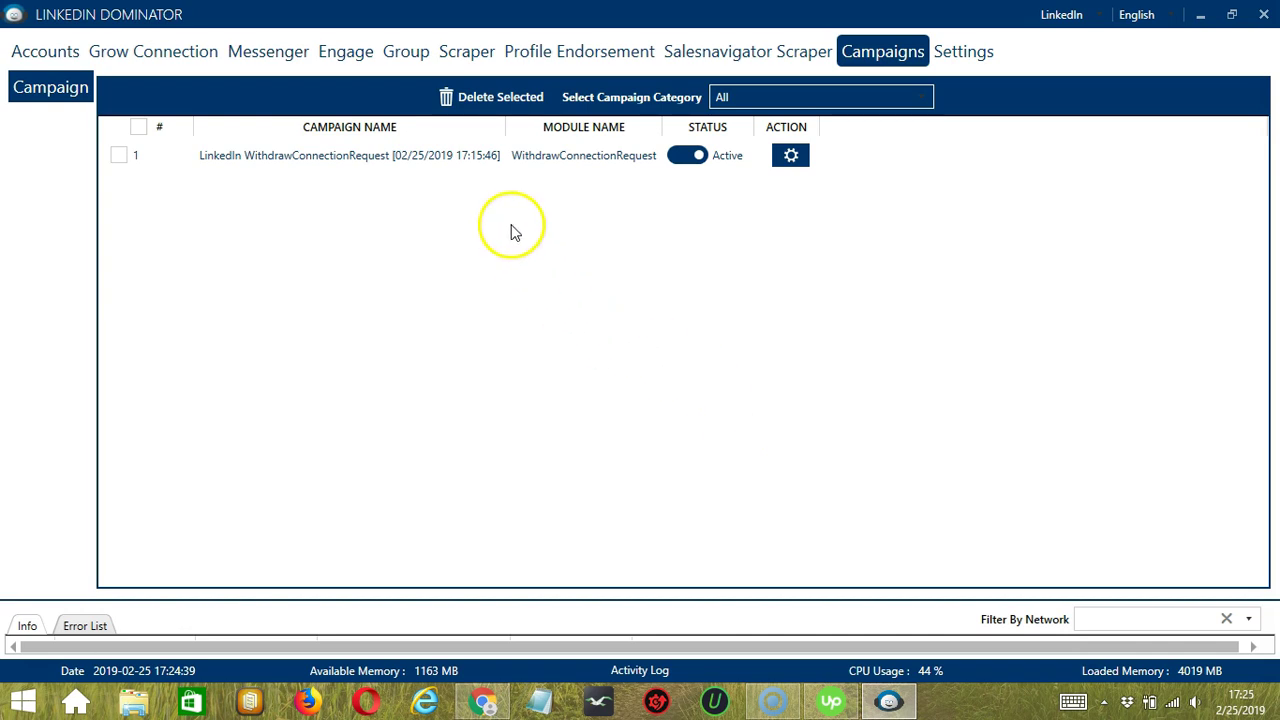
Pause the WithdrawConnectionRequest campaign and review its available actions without choosing one
click(686, 158)
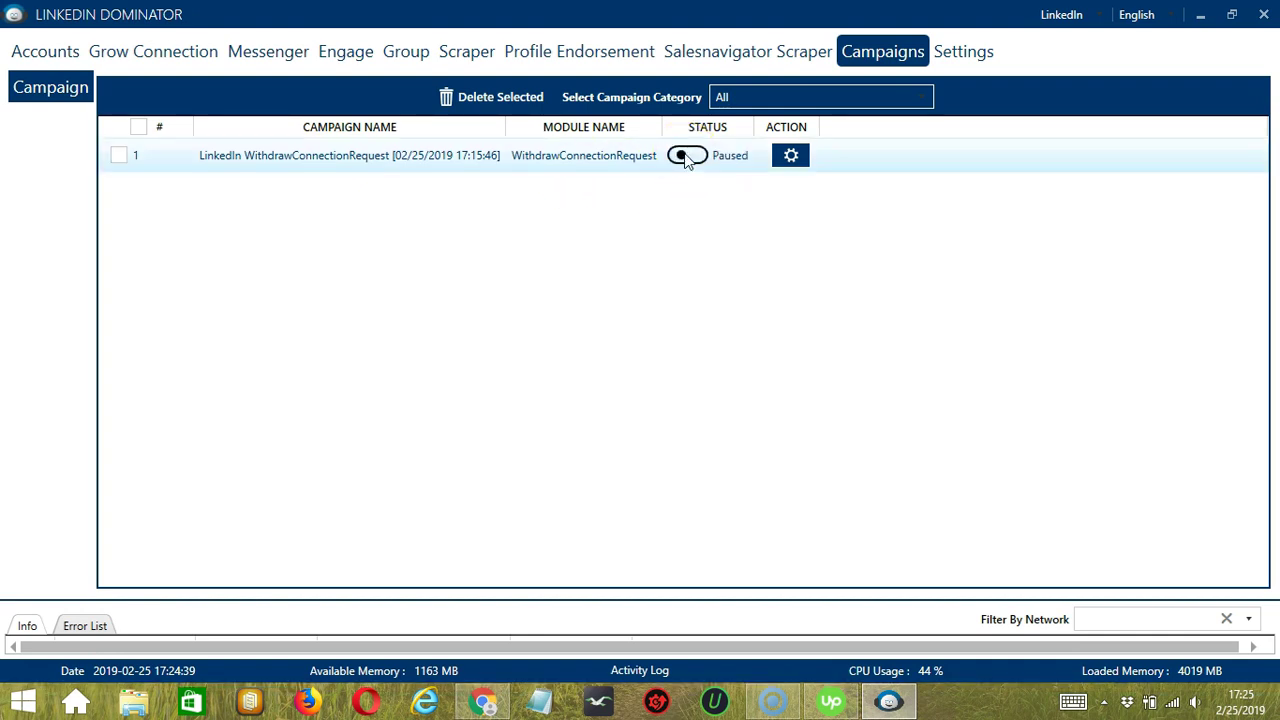
click(792, 156)
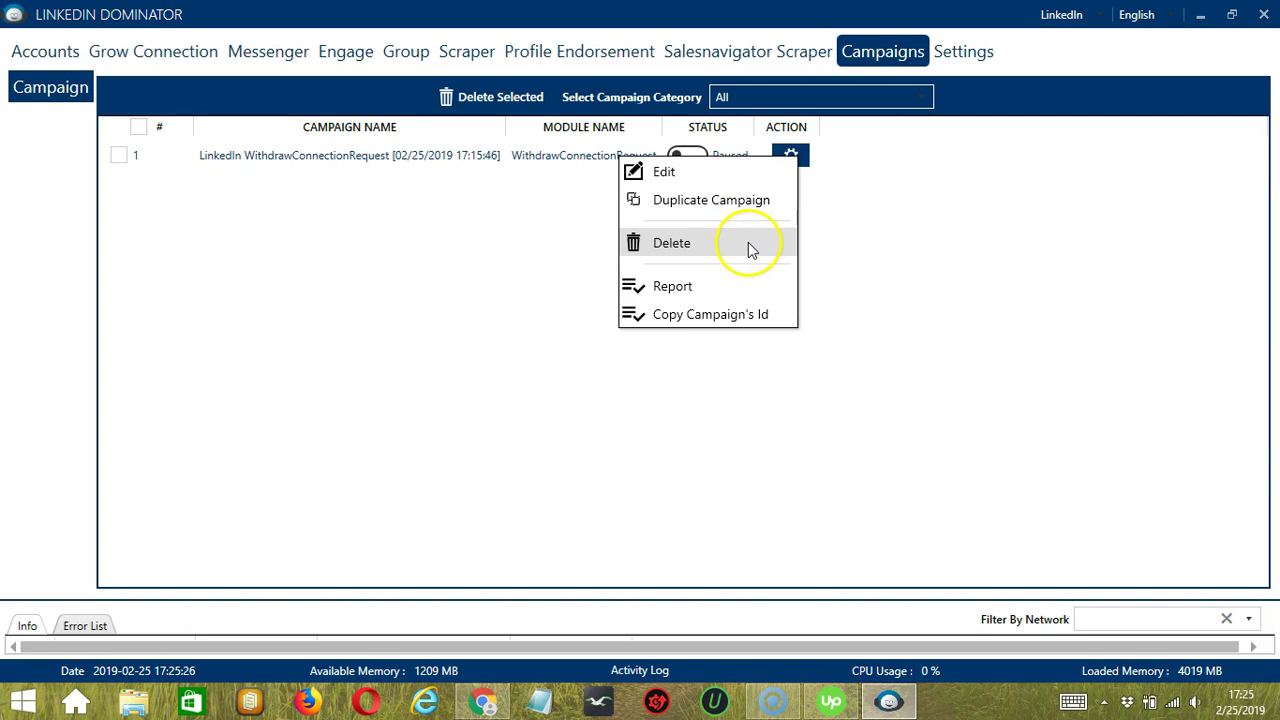
click(849, 222)
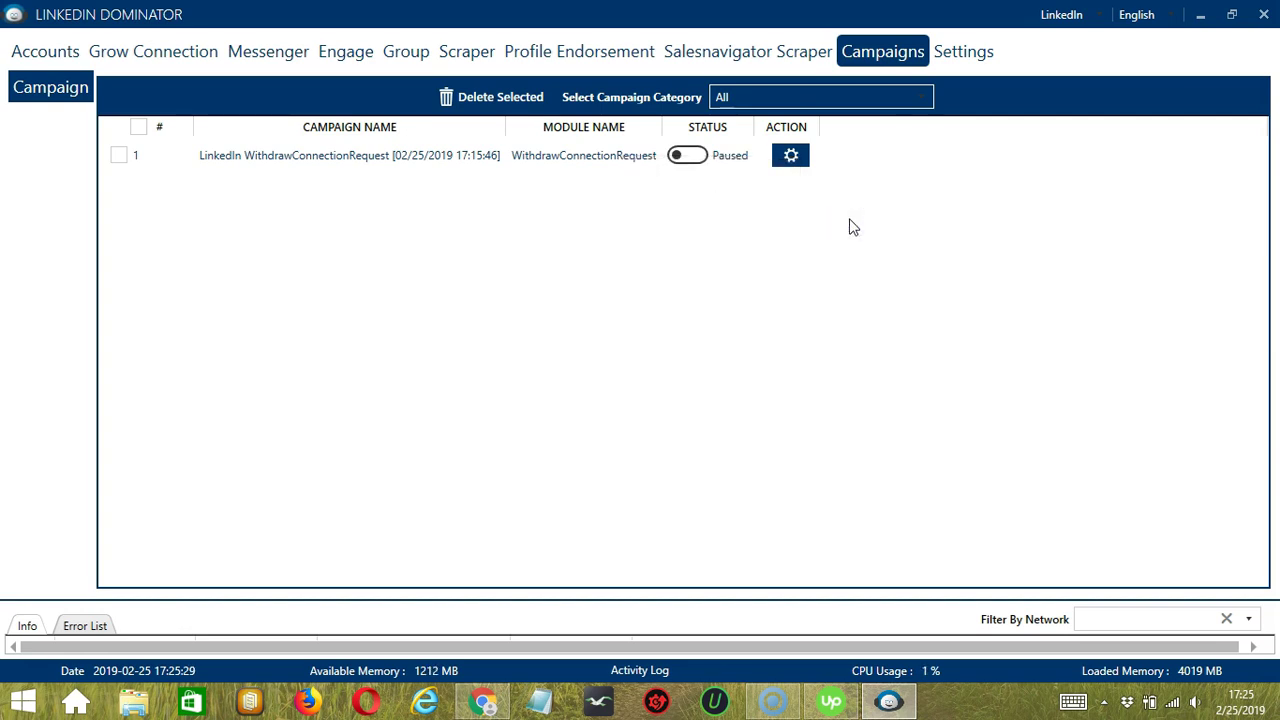